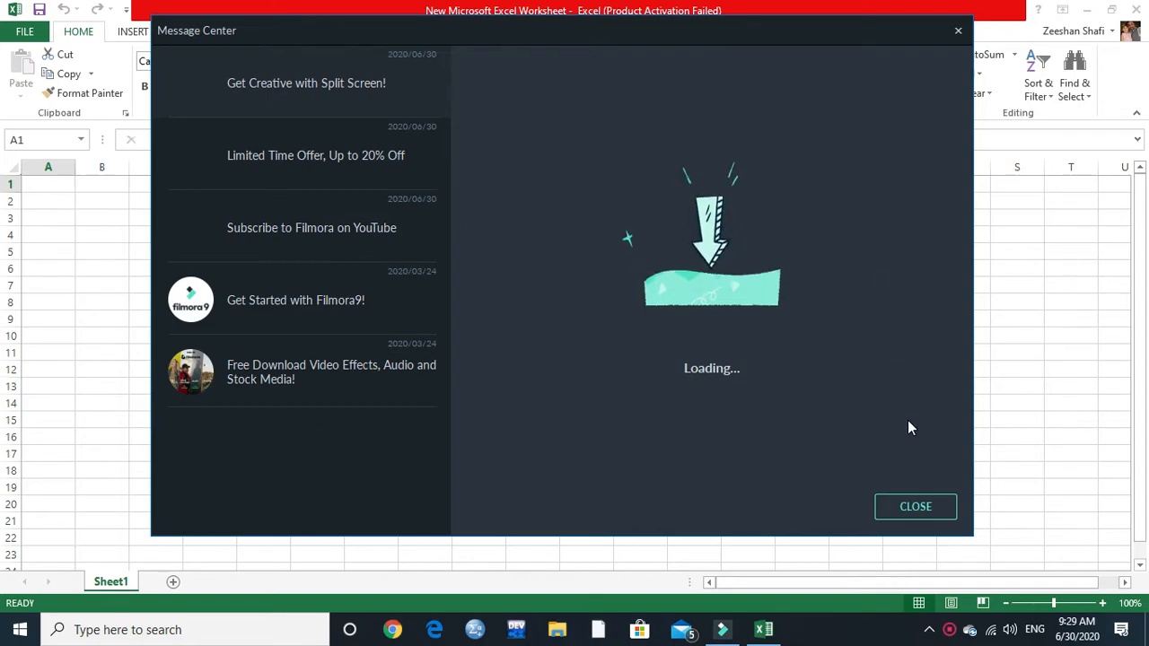
- Close the Message Center window covering the worksheet
{"action": "left_click", "coordinate": [922, 507]}
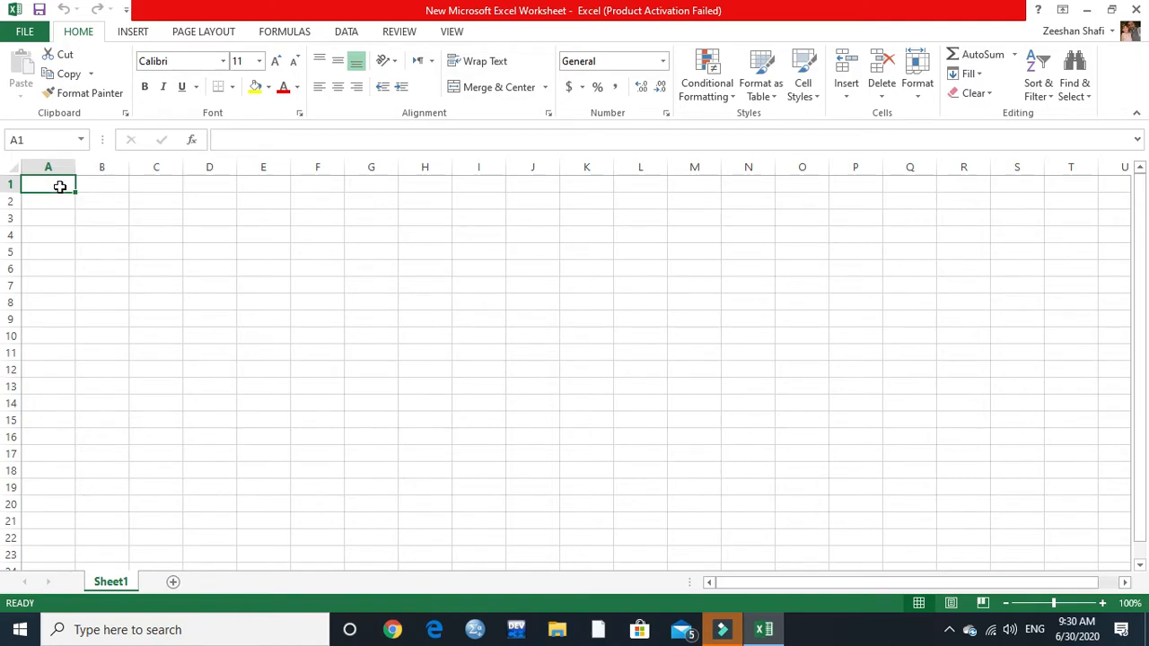
- Move the active cell step by step from A1 to C3, on to D4, and back to A1
{"action": "key", "text": "Right"}
{"action": "key", "text": "Down"}
{"action": "key", "text": "Right"}
{"action": "key", "text": "Down"}
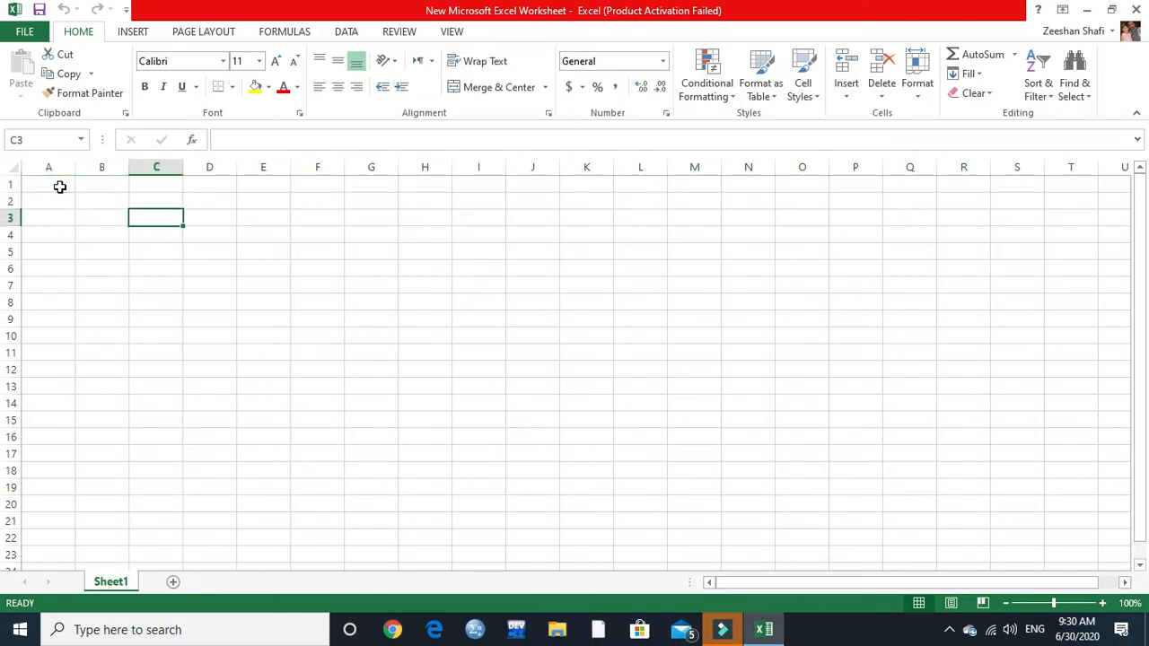
{"action": "key", "text": "Left"}
{"action": "key", "text": "Left"}
{"action": "key", "text": "Down"}
{"action": "key", "text": "Right"}
{"action": "key", "text": "Right"}
{"action": "key", "text": "Right"}
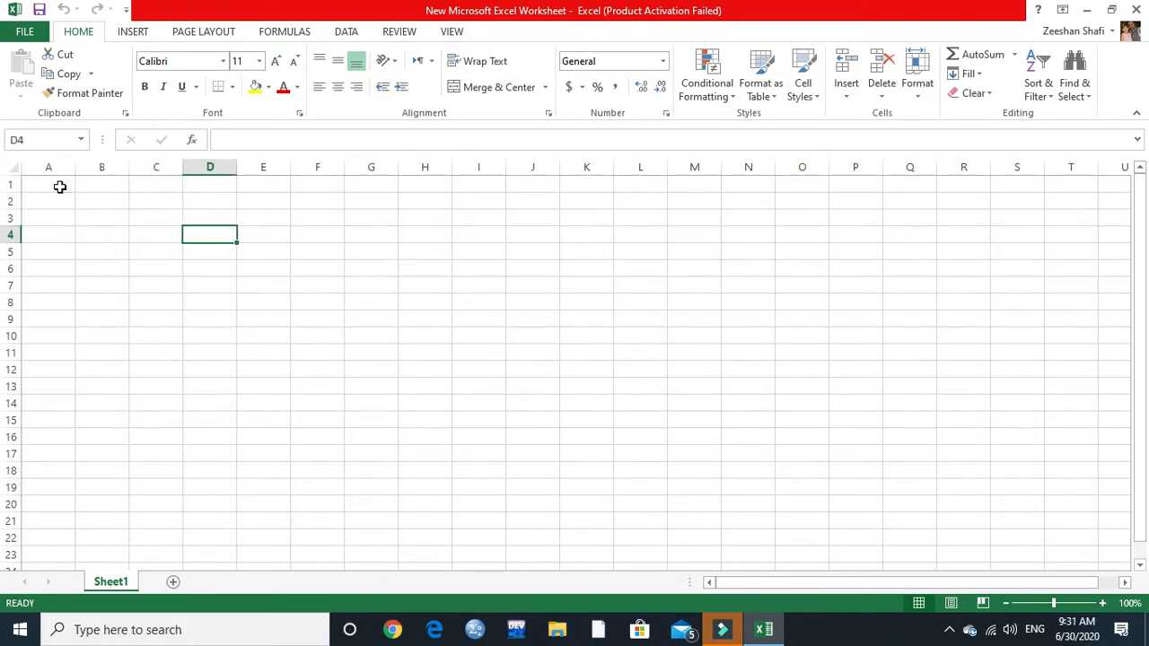
{"action": "key", "text": "Up"}
{"action": "key", "text": "Up"}
{"action": "key", "text": "Up"}
{"action": "key", "text": "Left"}
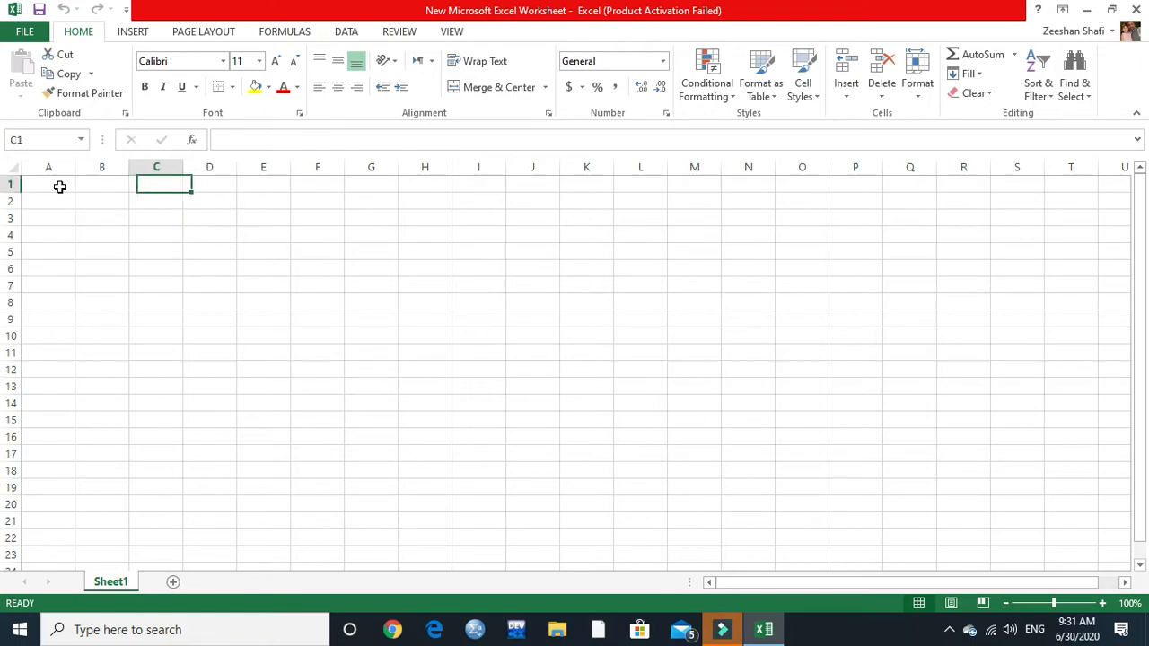
{"action": "key", "text": "Left"}
{"action": "key", "text": "Left"}
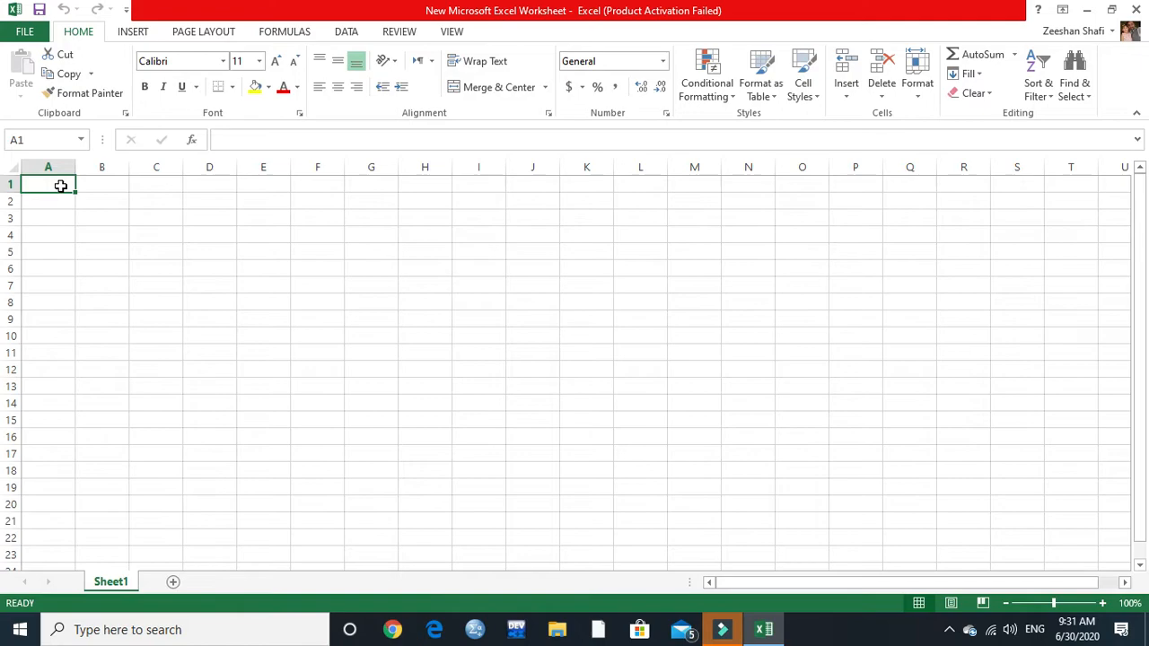
- Select cells D4, F7 and D6 in turn, and jump directly to cell E7 by its reference
{"action": "left_click", "coordinate": [210, 237]}
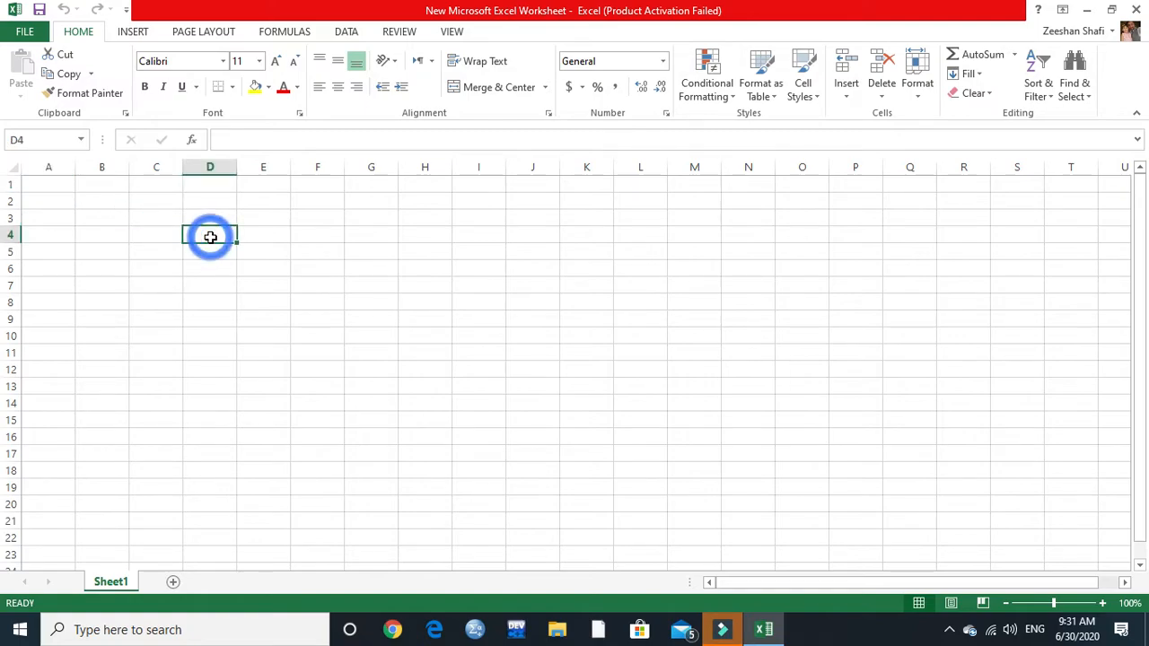
{"action": "left_click", "coordinate": [308, 288]}
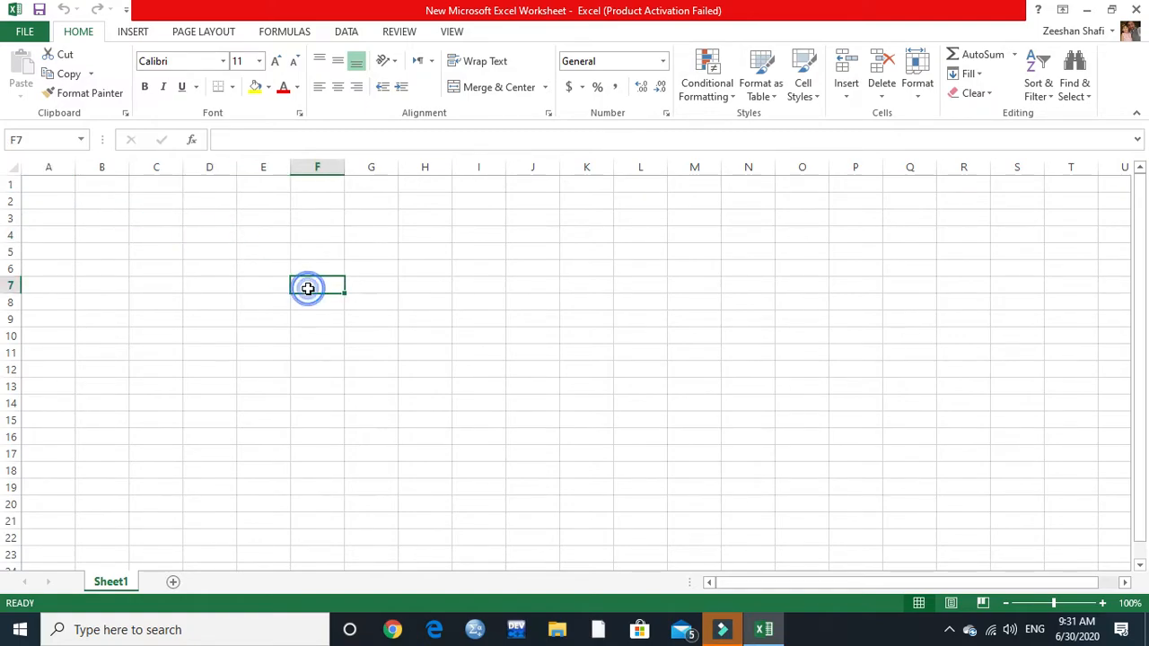
{"action": "left_click", "coordinate": [190, 275]}
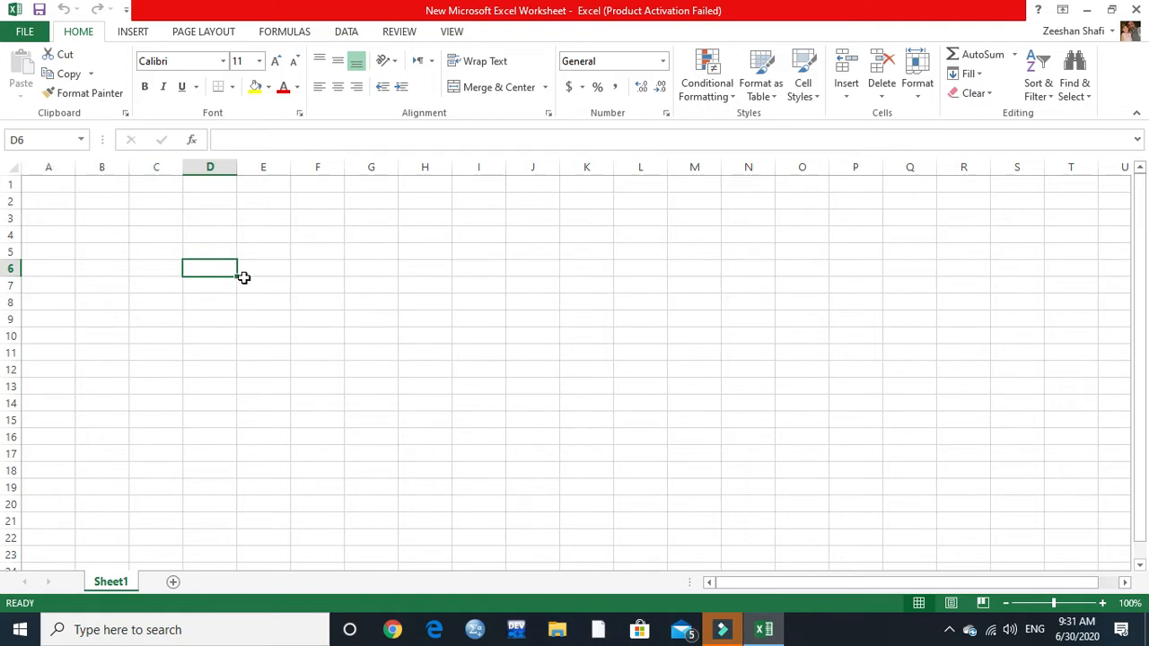
{"action": "left_click", "coordinate": [69, 139]}
{"action": "type", "text": "E7"}
{"action": "key", "text": "Return"}
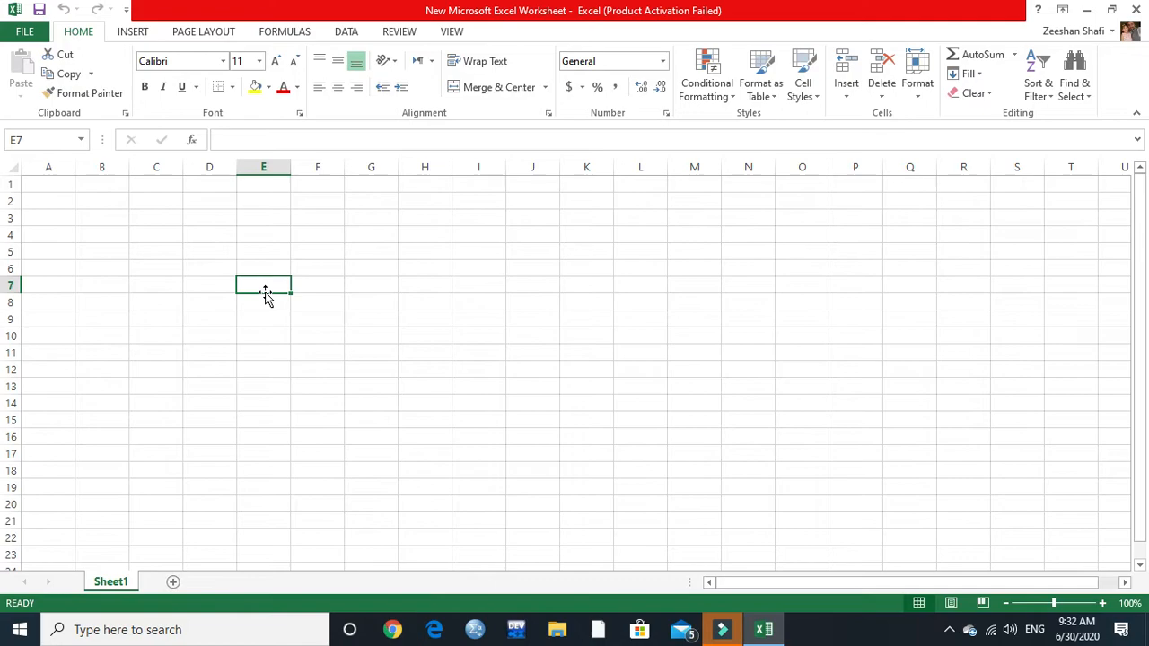
- Enter the number 2 in cell B4
{"action": "key", "text": "Up"}
{"action": "key", "text": "Up"}
{"action": "key", "text": "Up"}
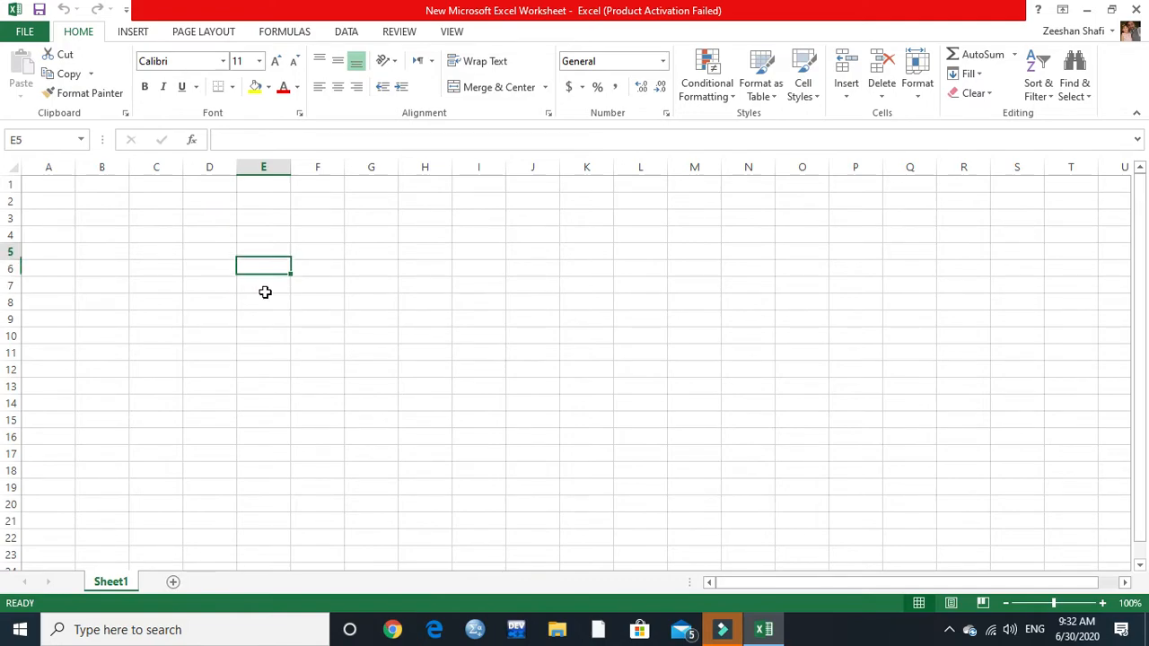
{"action": "key", "text": "Left"}
{"action": "key", "text": "Left"}
{"action": "key", "text": "Left"}
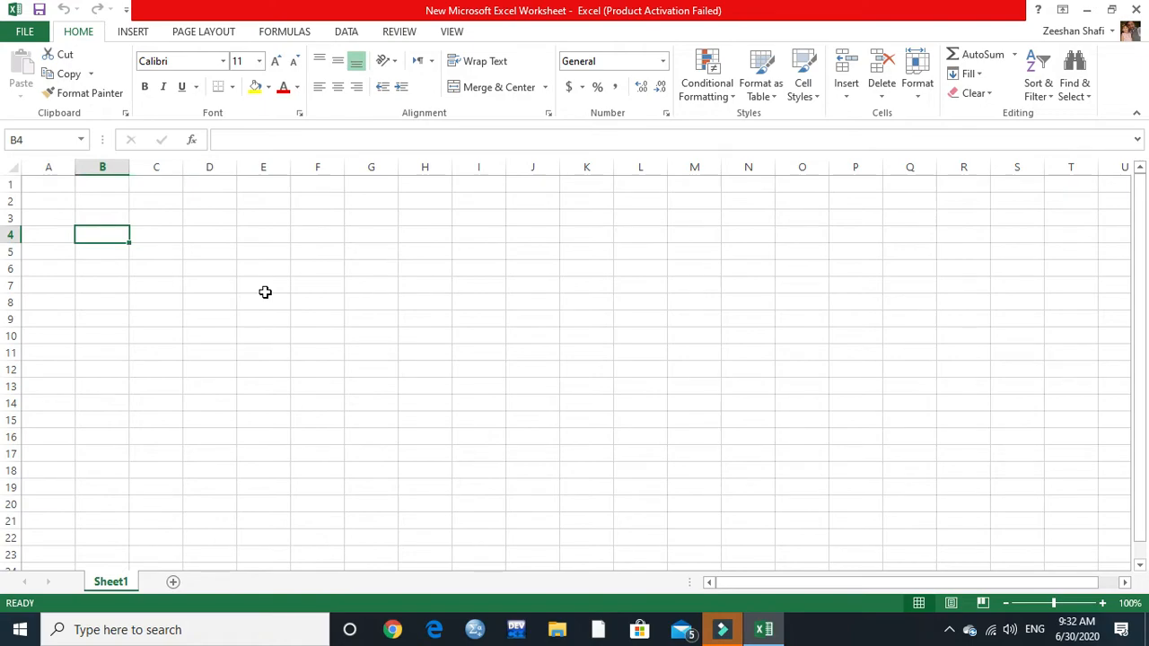
{"action": "type", "text": "2"}
{"action": "key", "text": "Tab"}
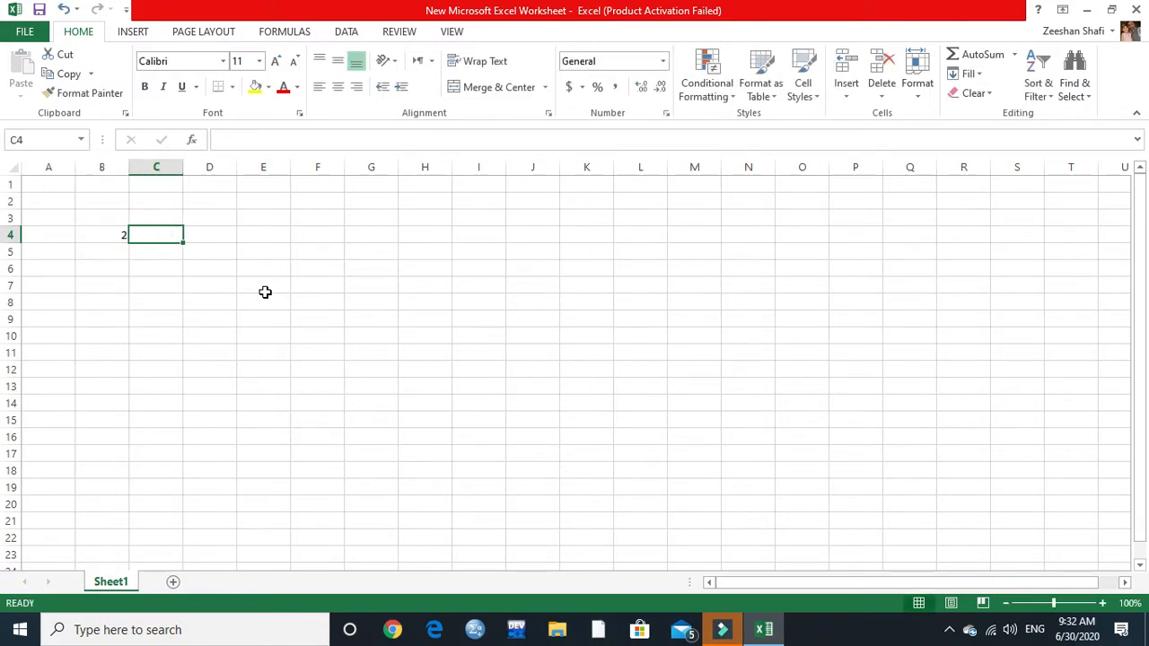
{"action": "type", "text": "+"}
{"action": "key", "text": "Right"}
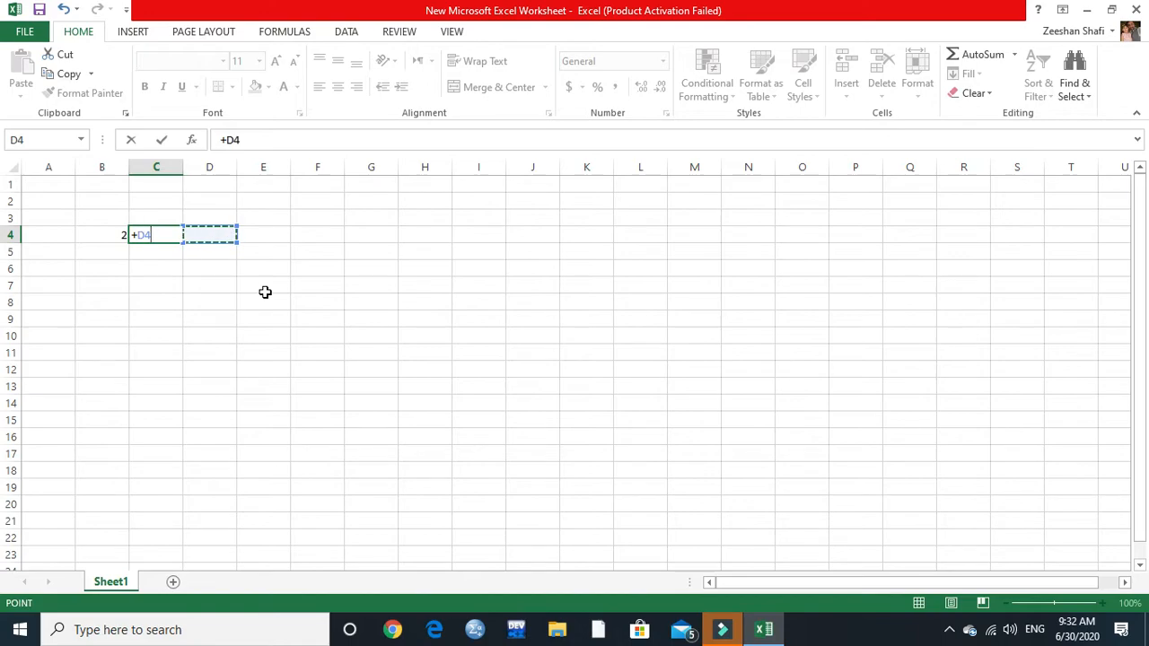
{"action": "key", "text": "BackSpace"}
{"action": "key", "text": "BackSpace"}
{"action": "key", "text": "BackSpace"}
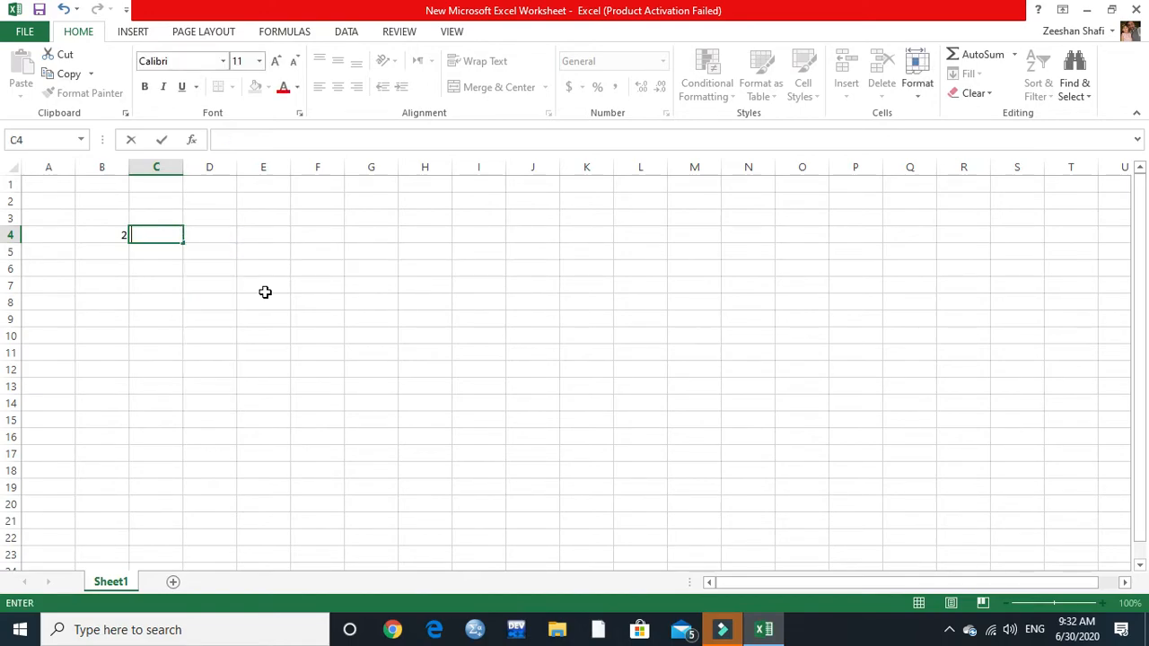
- Enter 3 in cell C4 and 4 in cell D4
{"action": "type", "text": "3"}
{"action": "key", "text": "Tab"}
{"action": "type", "text": "4"}
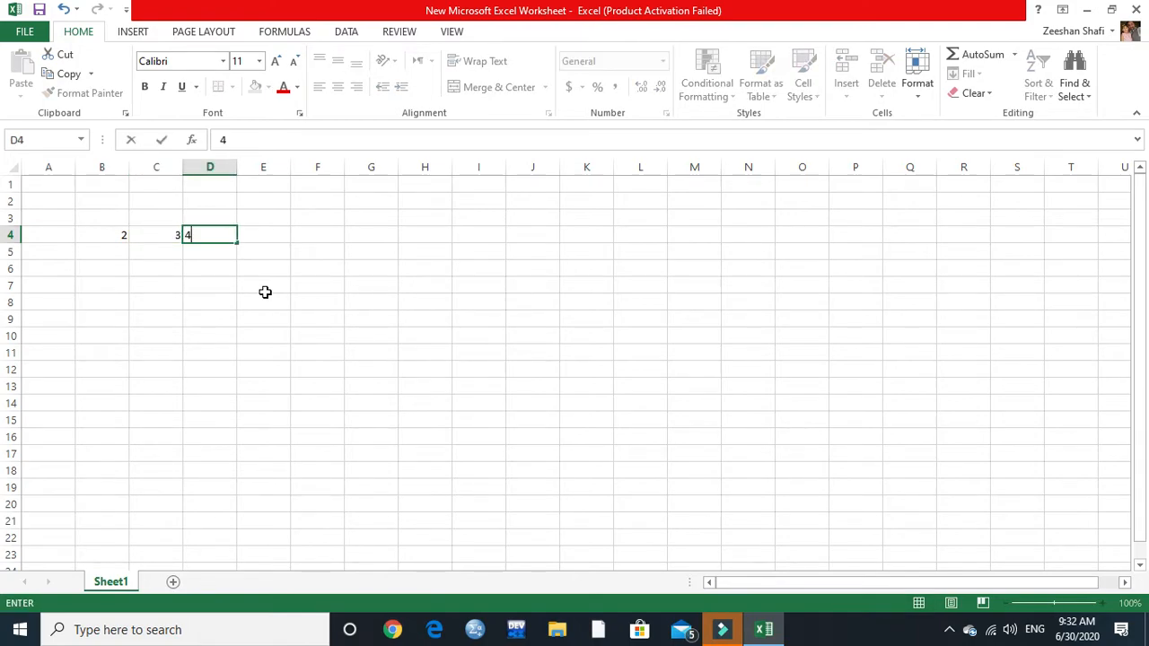
{"action": "key", "text": "Tab"}
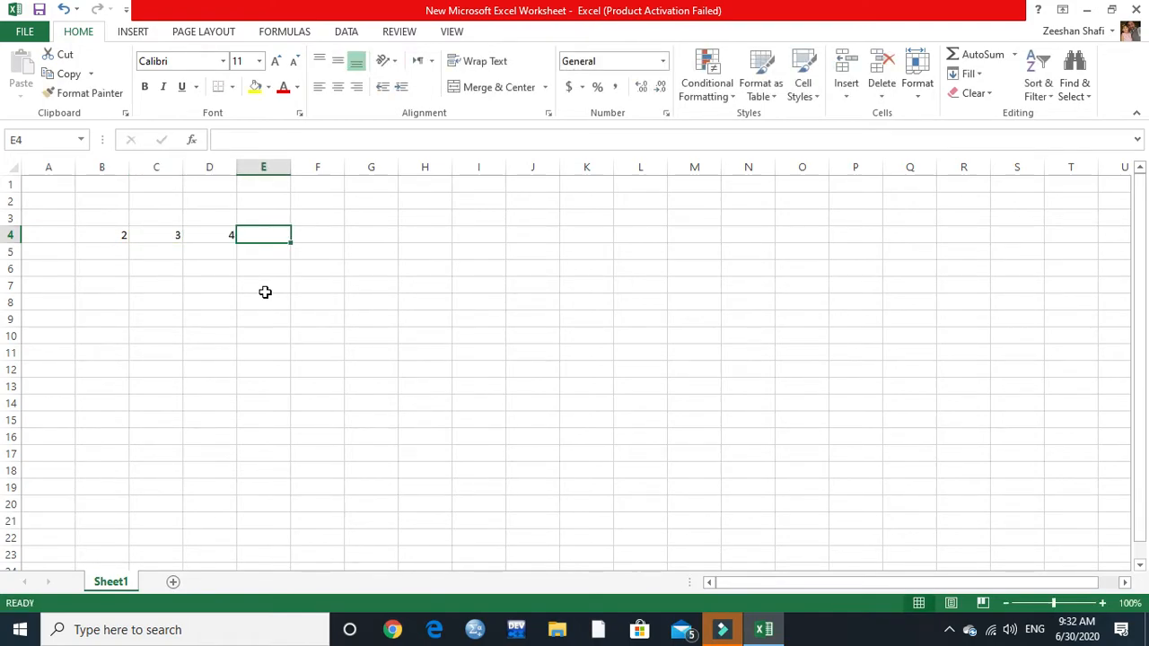
- Add the three numbers of row 4 in cell E4 with the formula =B4+C4+D4
{"action": "left_click", "coordinate": [103, 233]}
{"action": "left_click", "coordinate": [160, 239]}
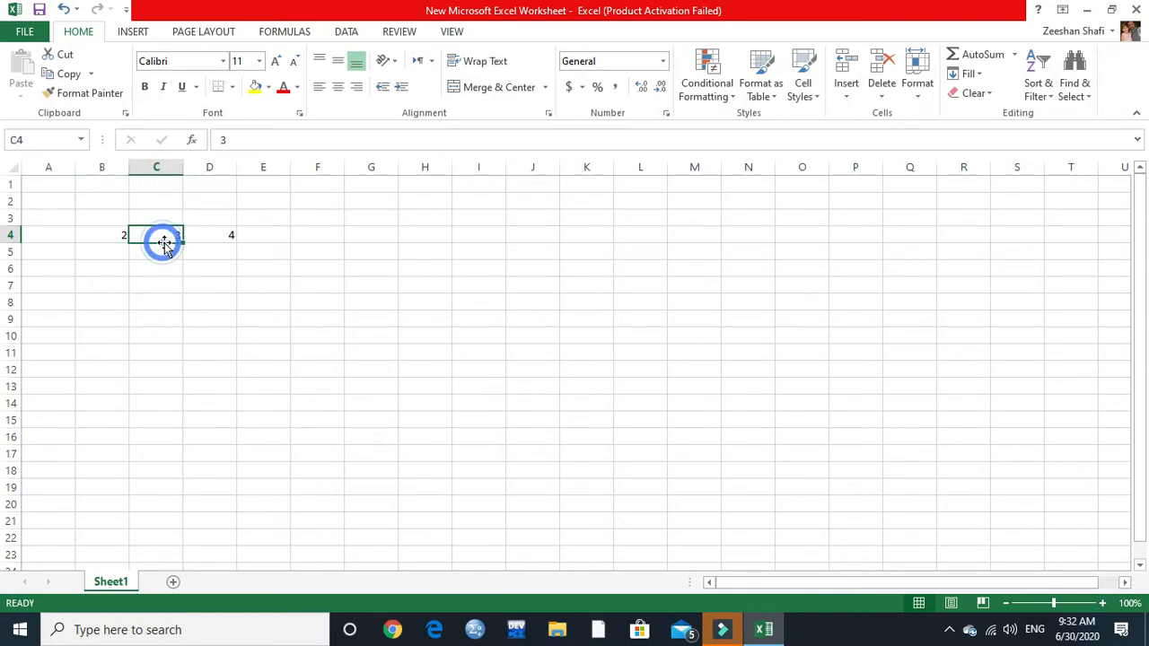
{"action": "left_click", "coordinate": [211, 236]}
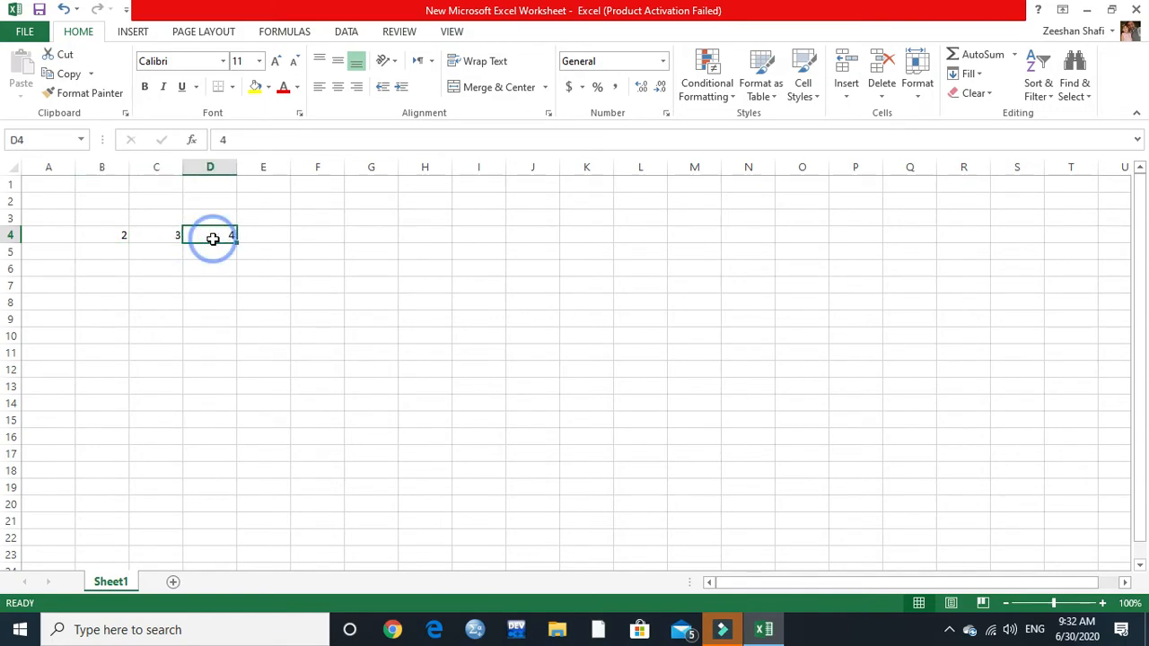
{"action": "left_click", "coordinate": [268, 233]}
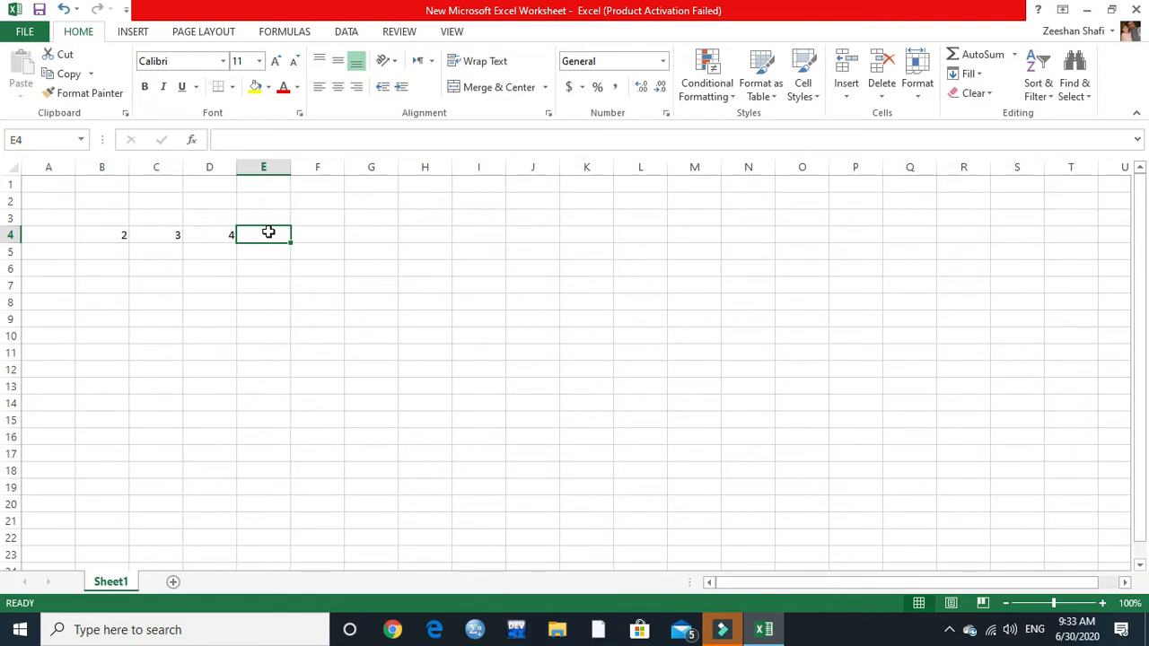
{"action": "type", "text": "="}
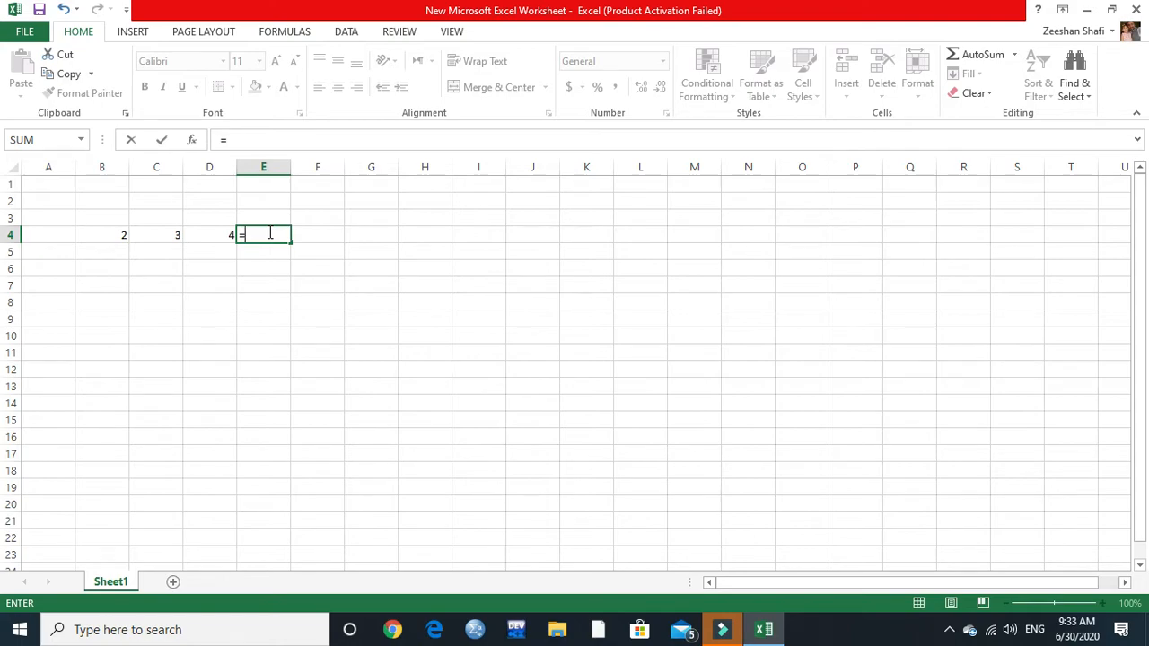
{"action": "type", "text": "B4"}
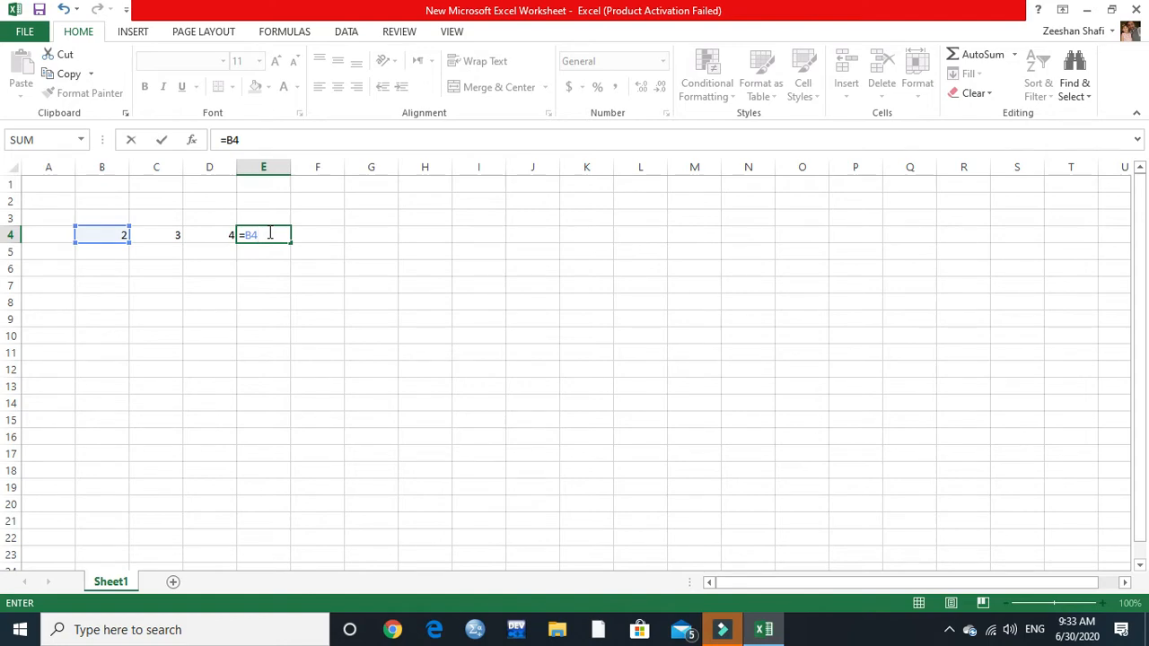
{"action": "type", "text": "+C4"}
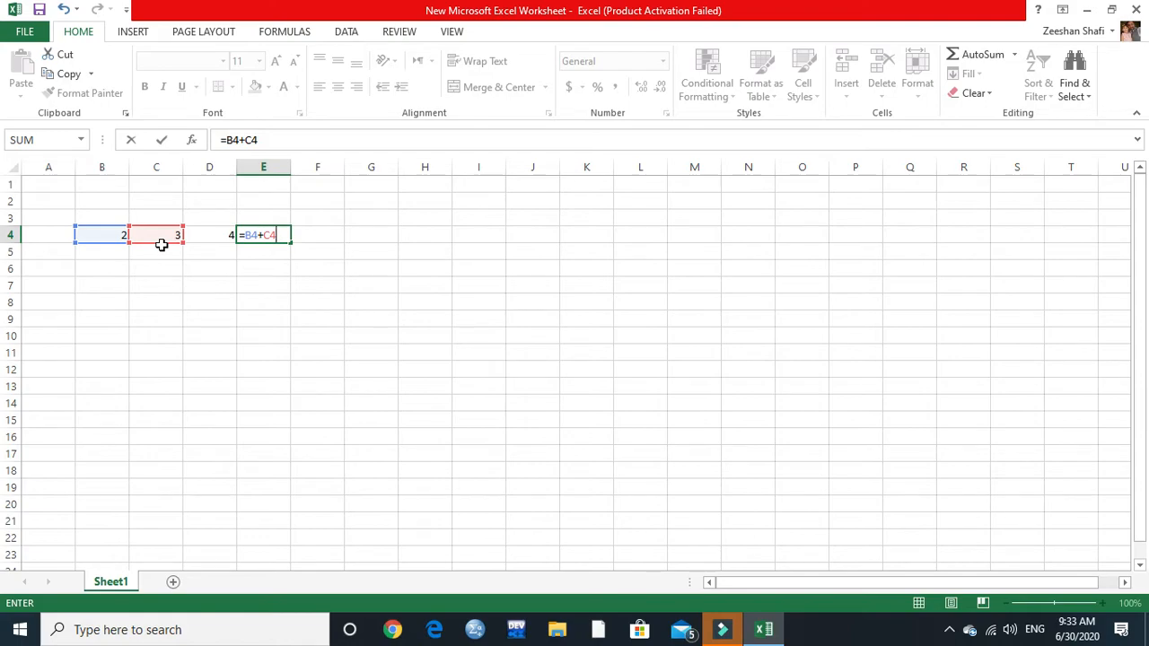
{"action": "type", "text": "+D$"}
{"action": "key", "text": "BackSpace"}
{"action": "type", "text": "4"}
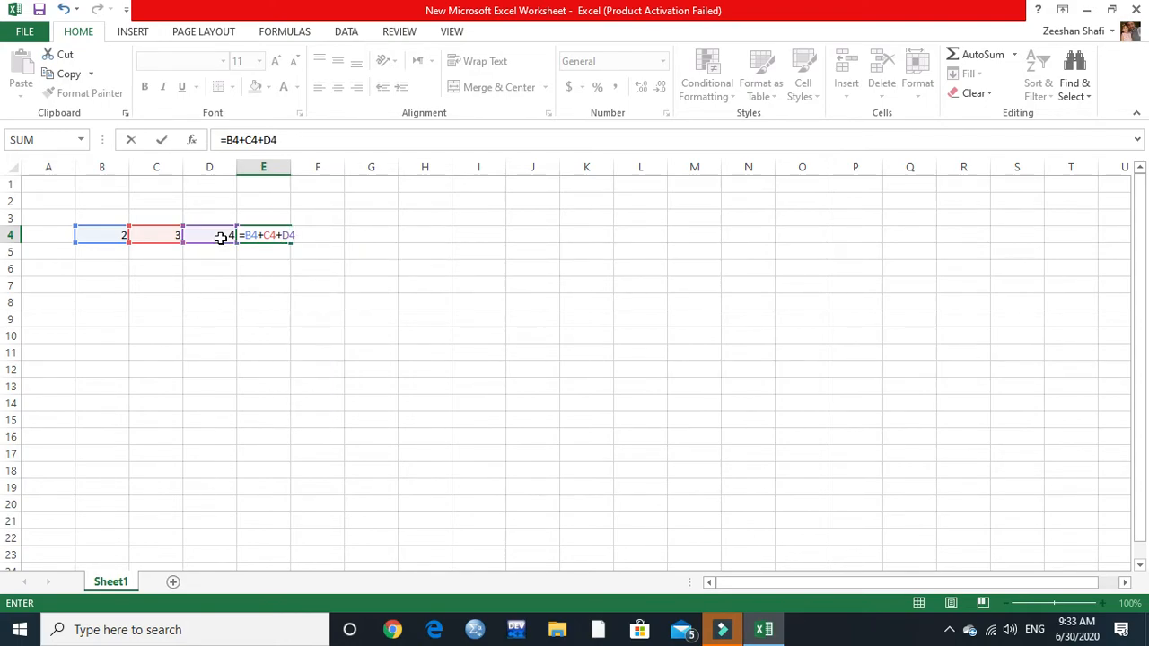
{"action": "key", "text": "Return"}
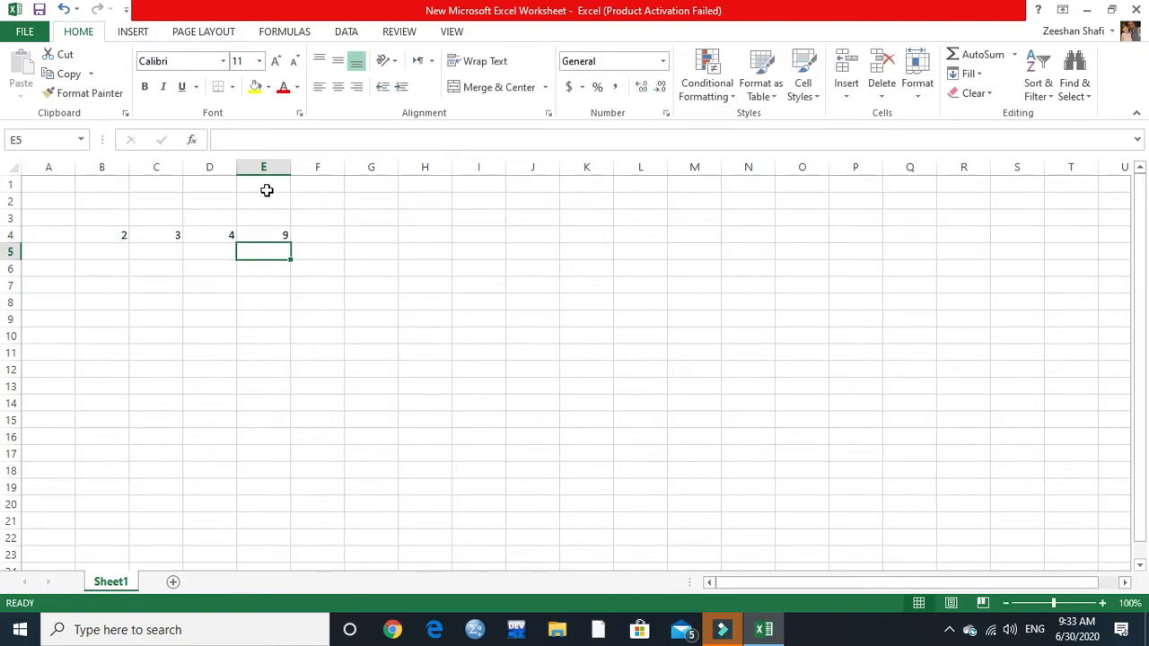
- Review the formula in E4 and its input cells, and change the value of C4 to 6
{"action": "left_click", "coordinate": [272, 238]}
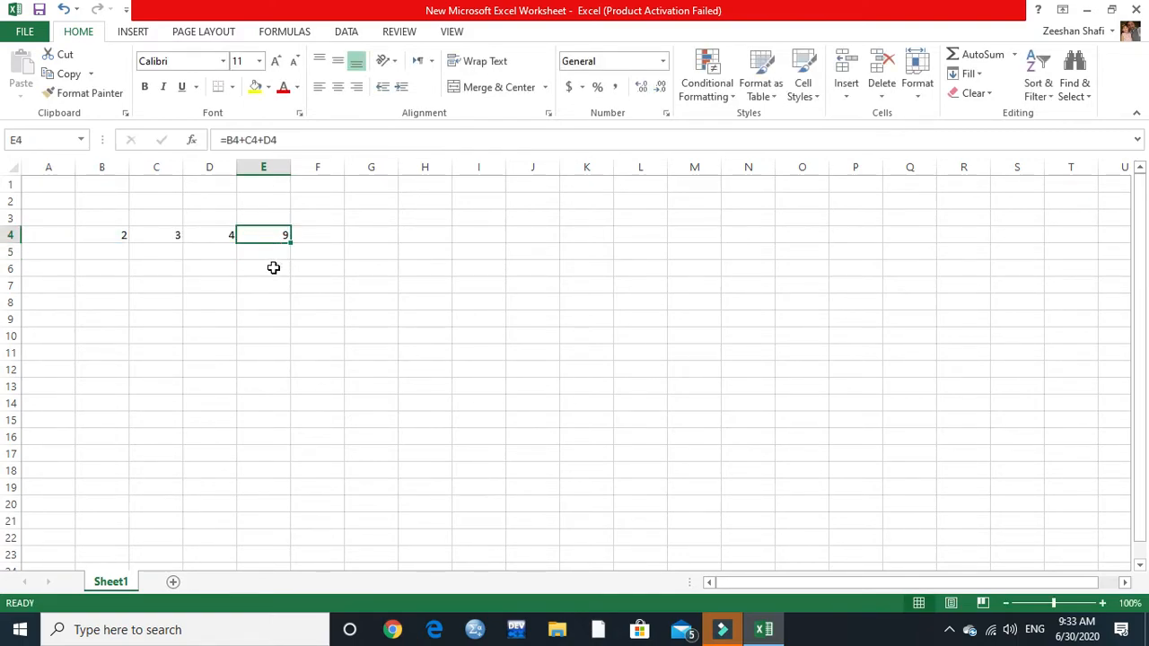
{"action": "key", "text": "Left"}
{"action": "key", "text": "Left"}
{"action": "key", "text": "Left"}
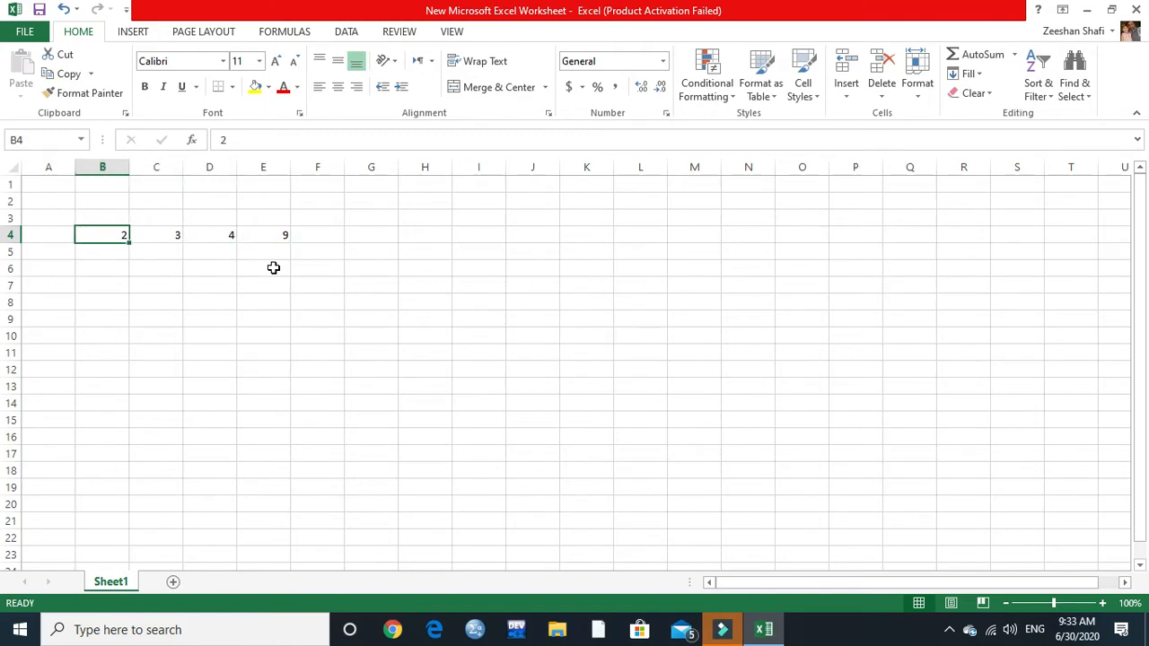
{"action": "key", "text": "Right"}
{"action": "key", "text": "Right"}
{"action": "key", "text": "Left"}
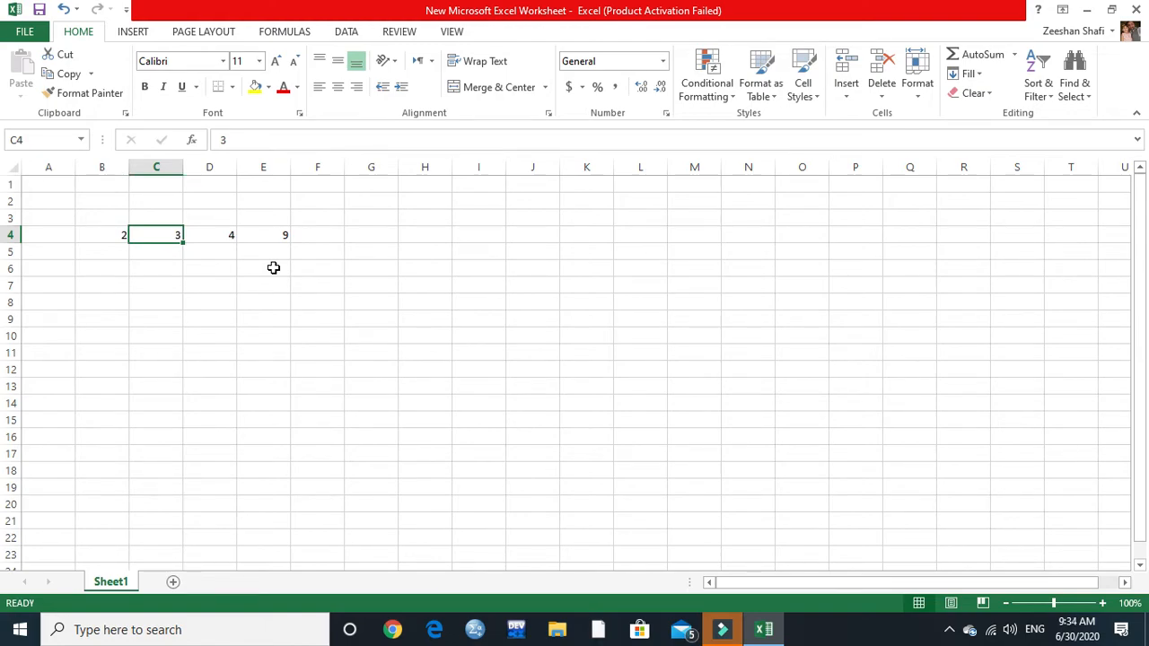
{"action": "type", "text": "6"}
{"action": "key", "text": "Return"}
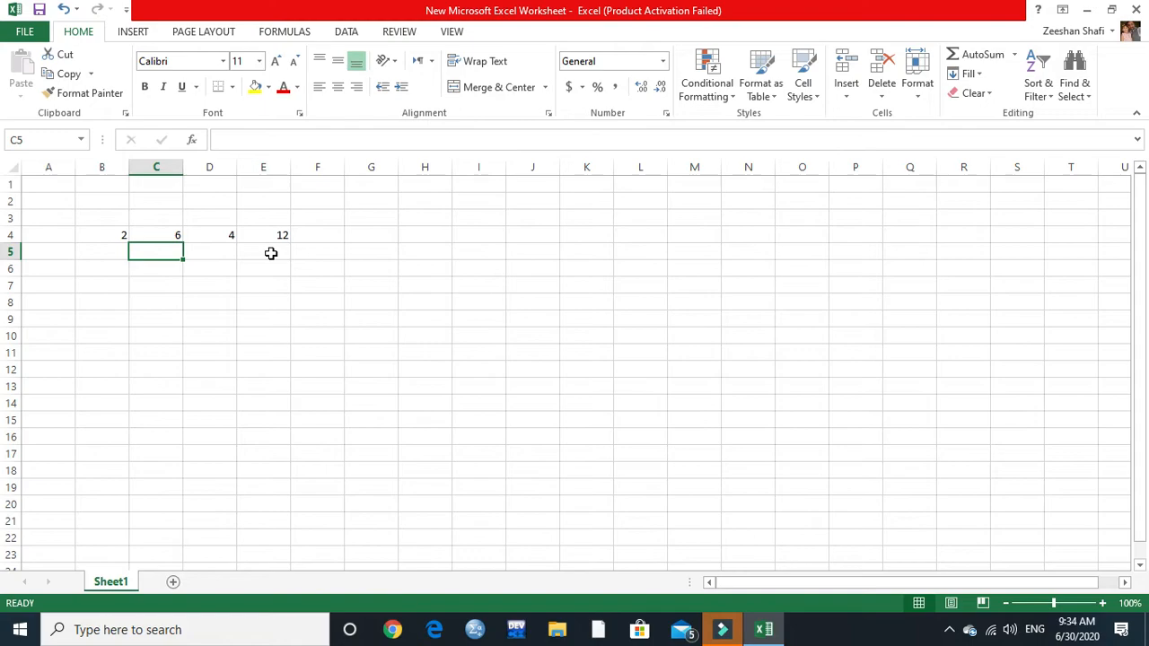
- Label the result rows with SUM in cell F4 and MUL in cell F5
{"action": "left_click", "coordinate": [317, 236]}
{"action": "type", "text": "SUM"}
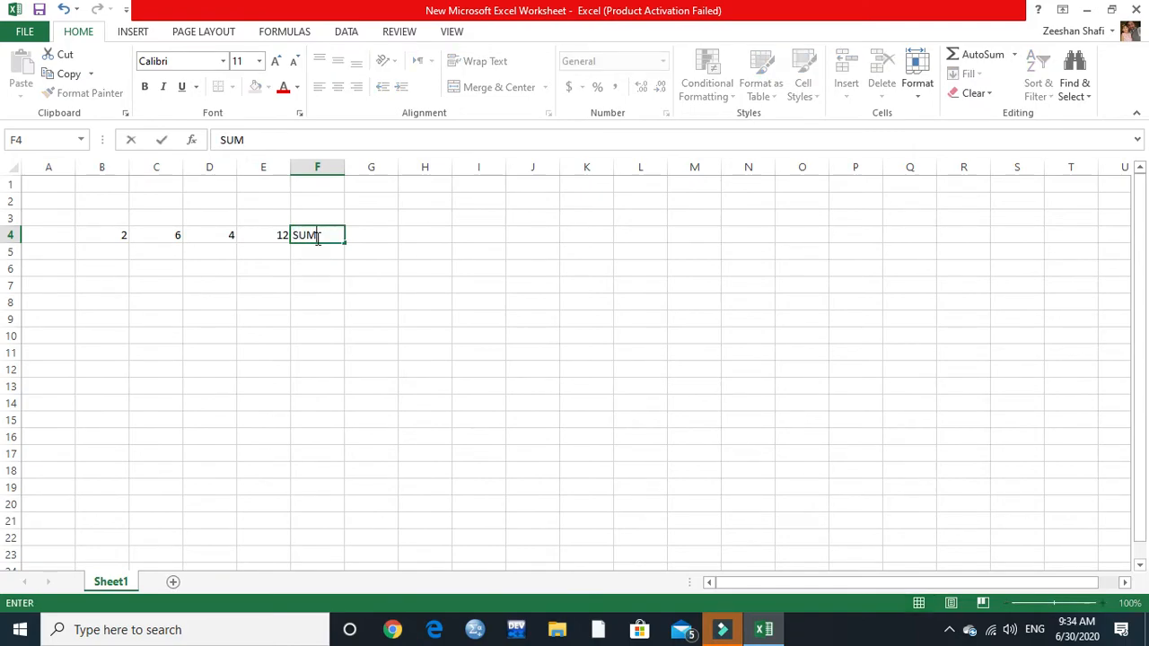
{"action": "key", "text": "Return"}
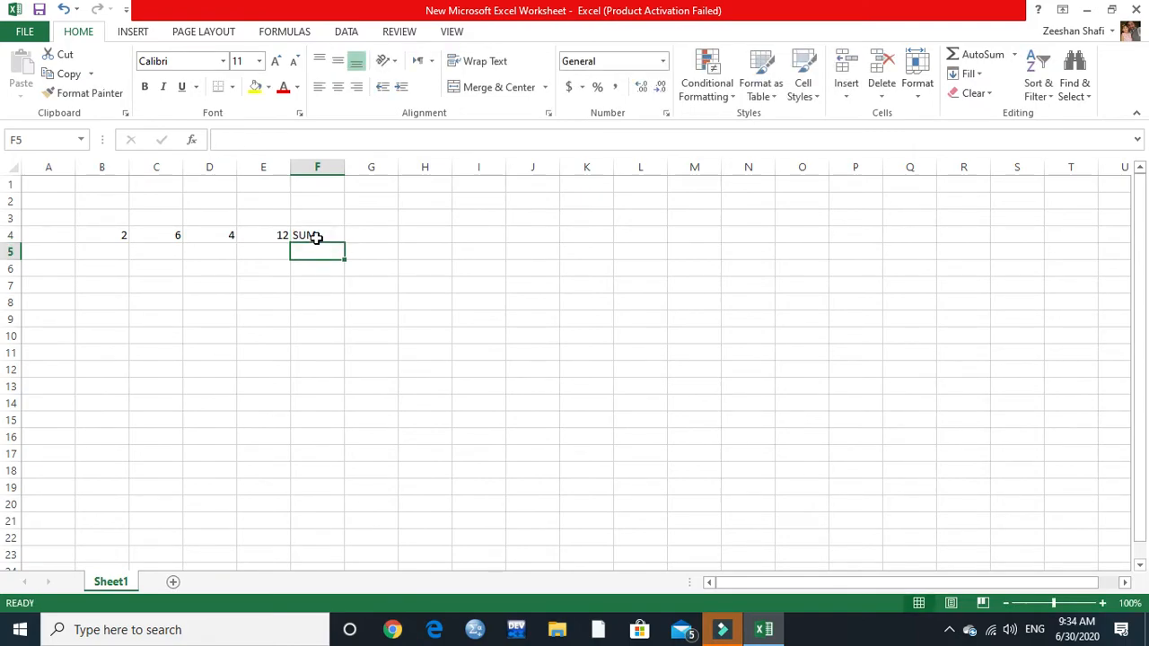
{"action": "type", "text": "MUL"}
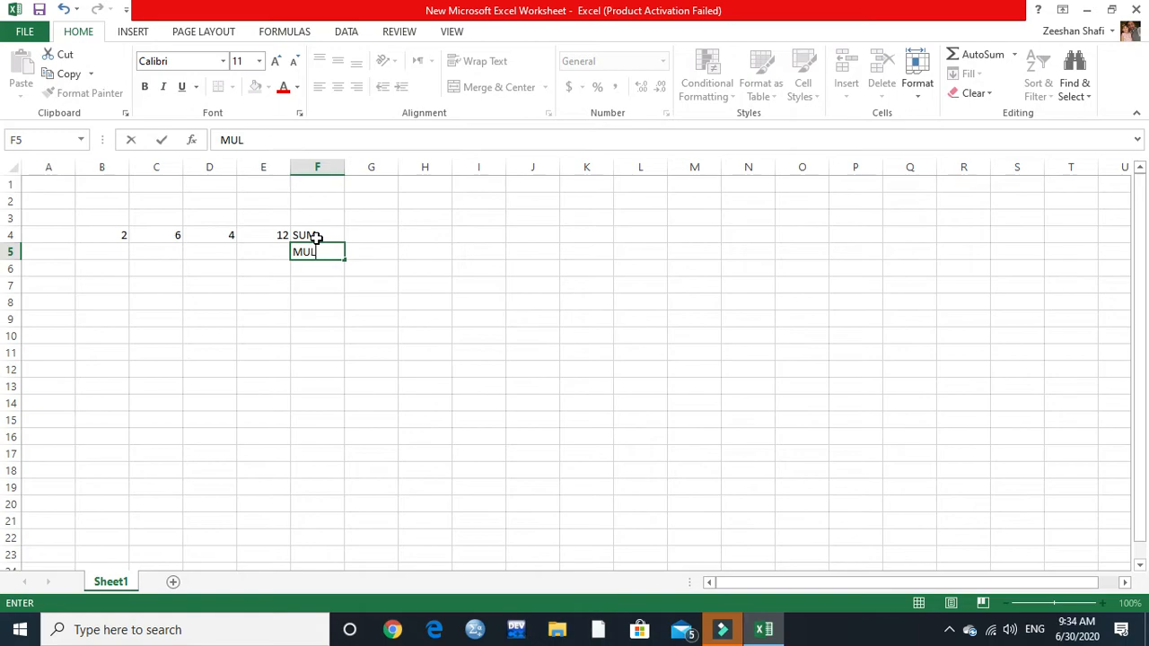
{"action": "key", "text": "Left"}
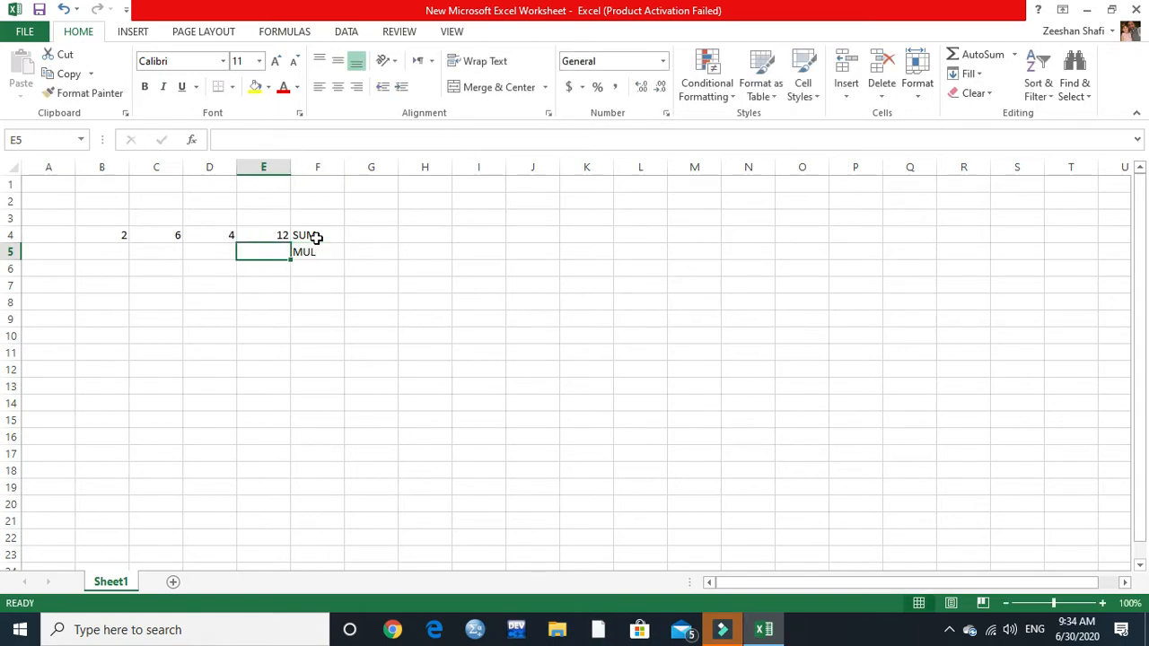
- Multiply the three numbers of row 4 in cell E5 with the formula =B4*C4*D4
{"action": "type", "text": "="}
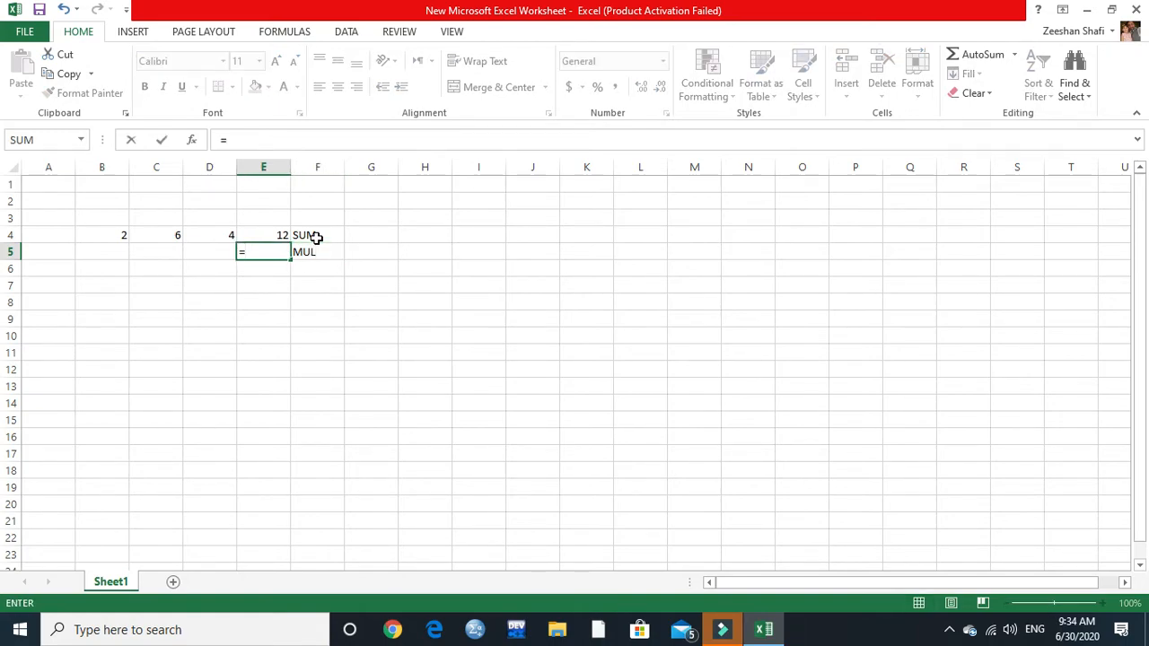
{"action": "left_click", "coordinate": [115, 233]}
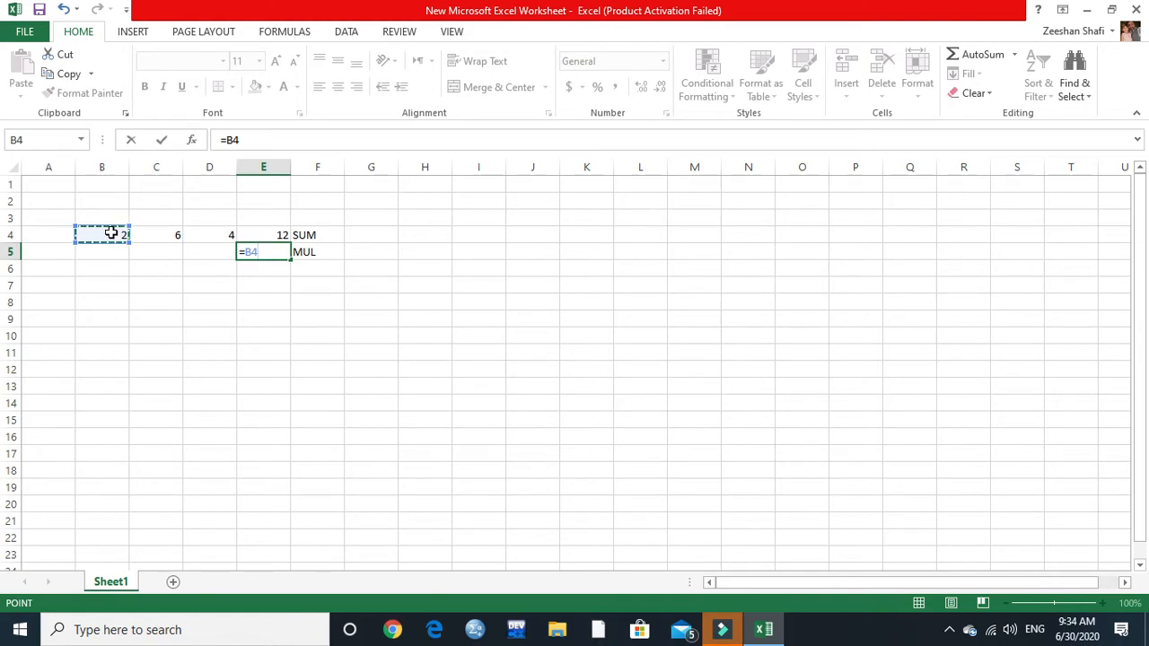
{"action": "type", "text": "*"}
{"action": "left_click", "coordinate": [158, 238]}
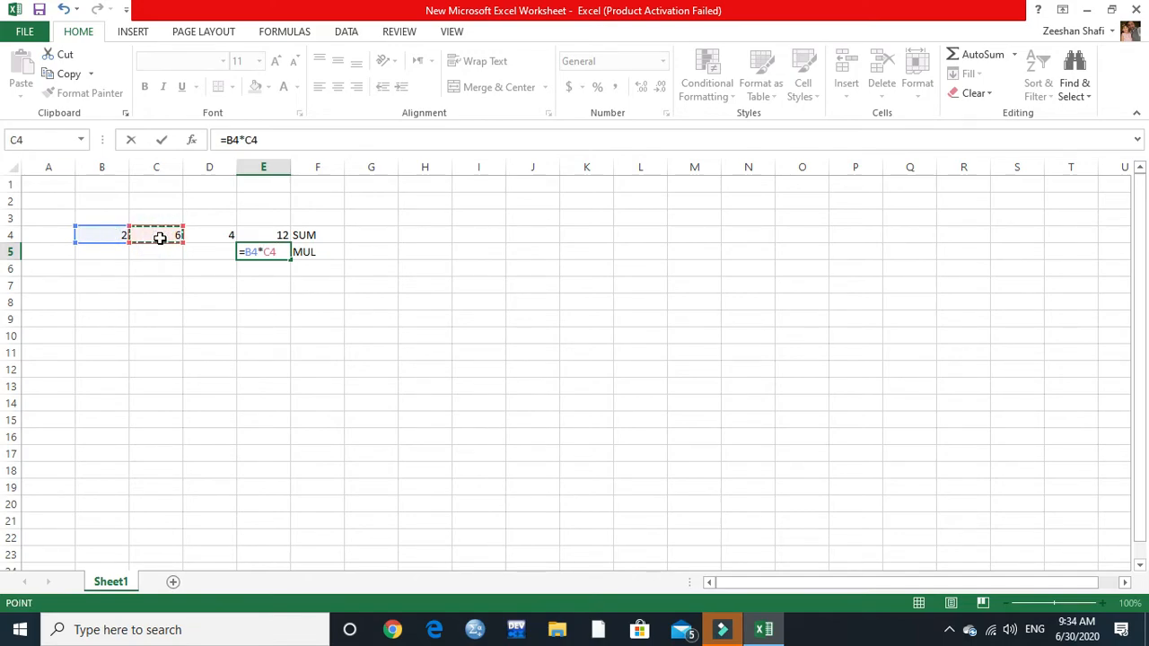
{"action": "type", "text": "*"}
{"action": "left_click", "coordinate": [205, 235]}
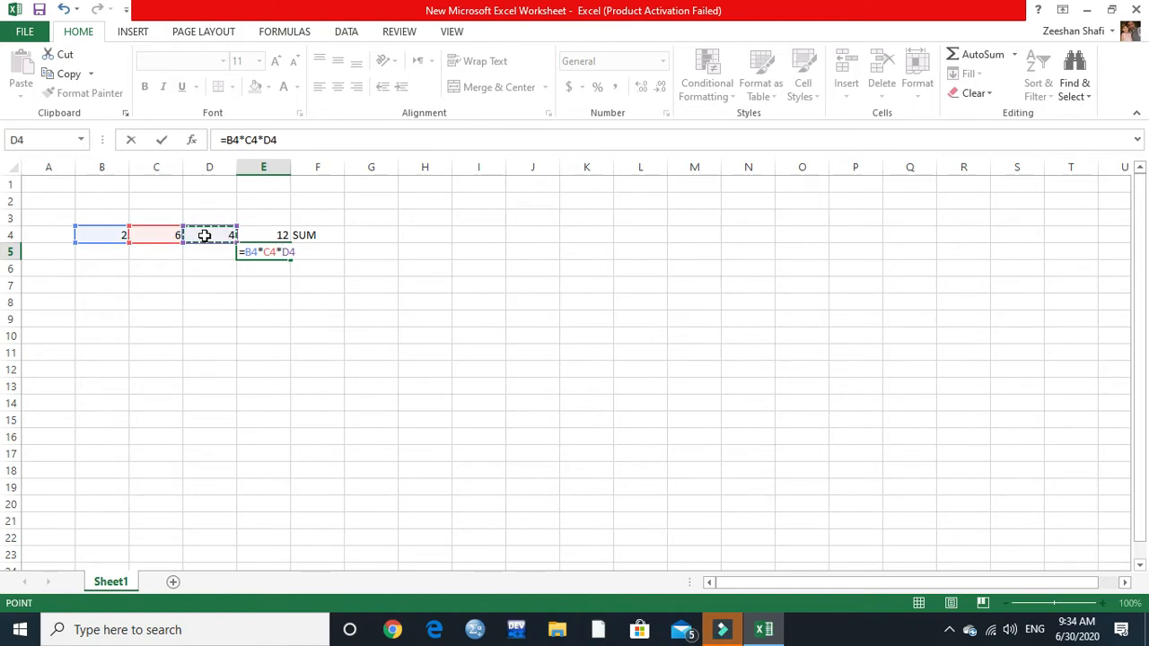
{"action": "key", "text": "Return"}
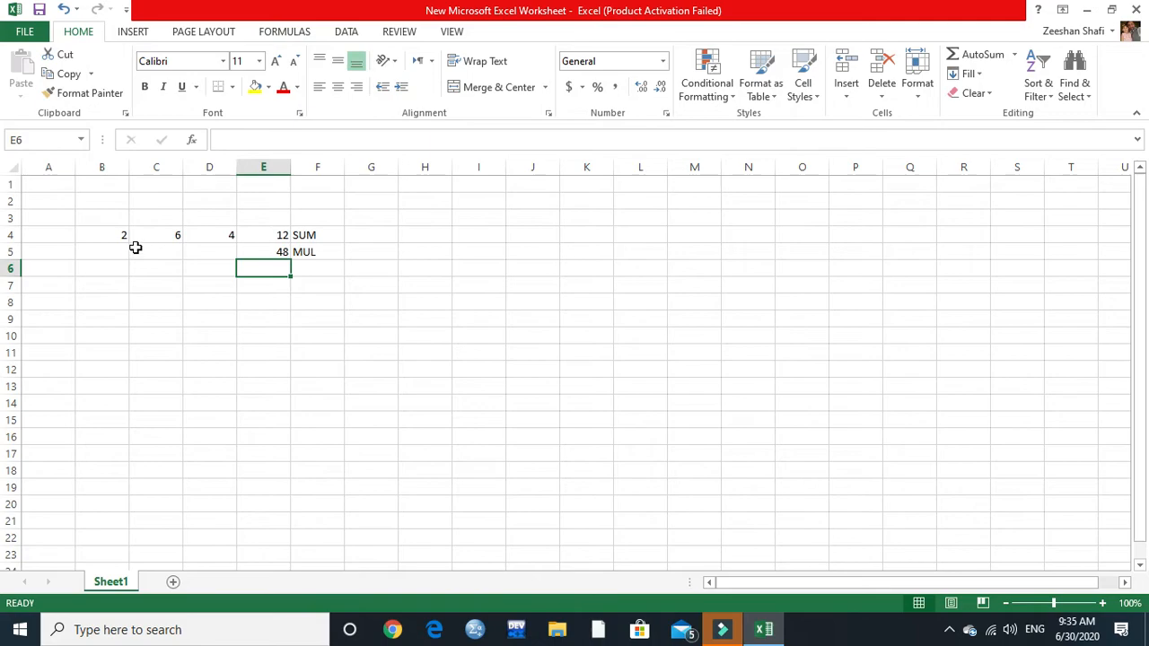
- Change the value of cell B4 to 3
{"action": "left_click", "coordinate": [106, 236]}
{"action": "type", "text": "3"}
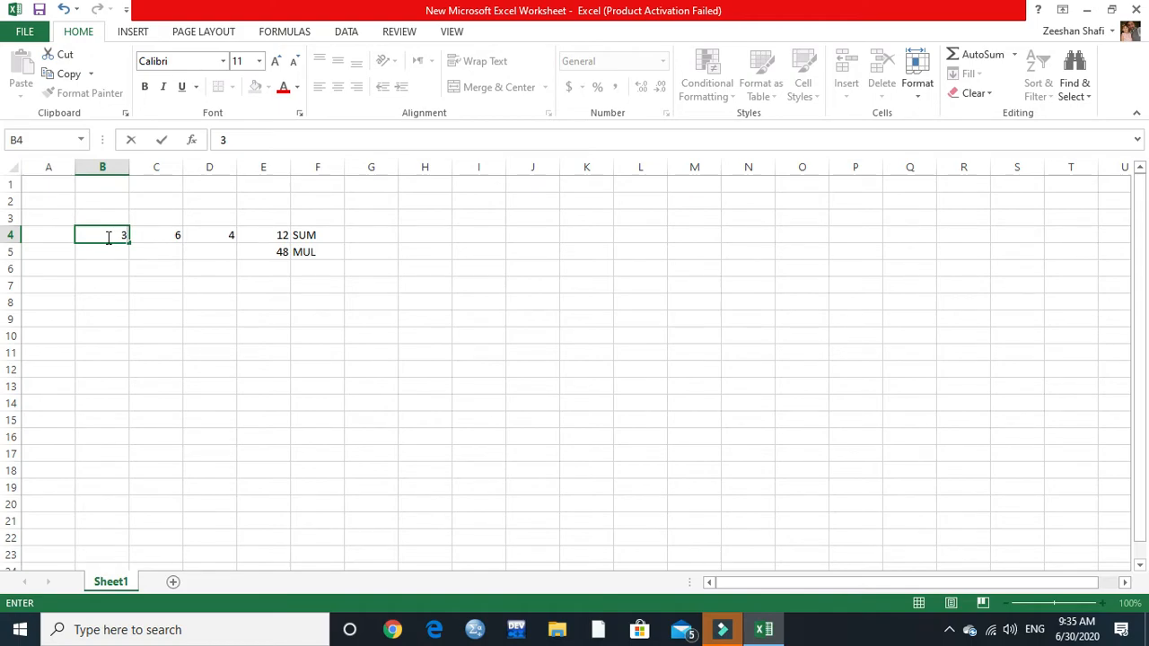
{"action": "key", "text": "Return"}
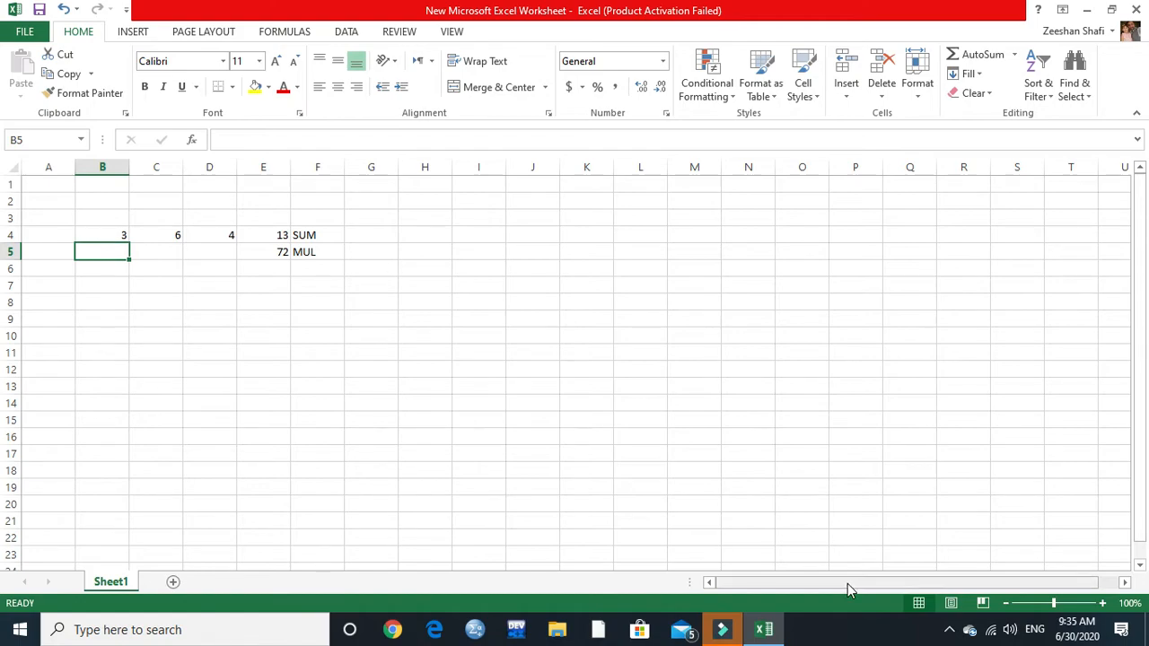
- Examine the sheet's print preview to see how the unbordered cells would print, and return to the worksheet
{"action": "mouse_move", "coordinate": [727, 630]}
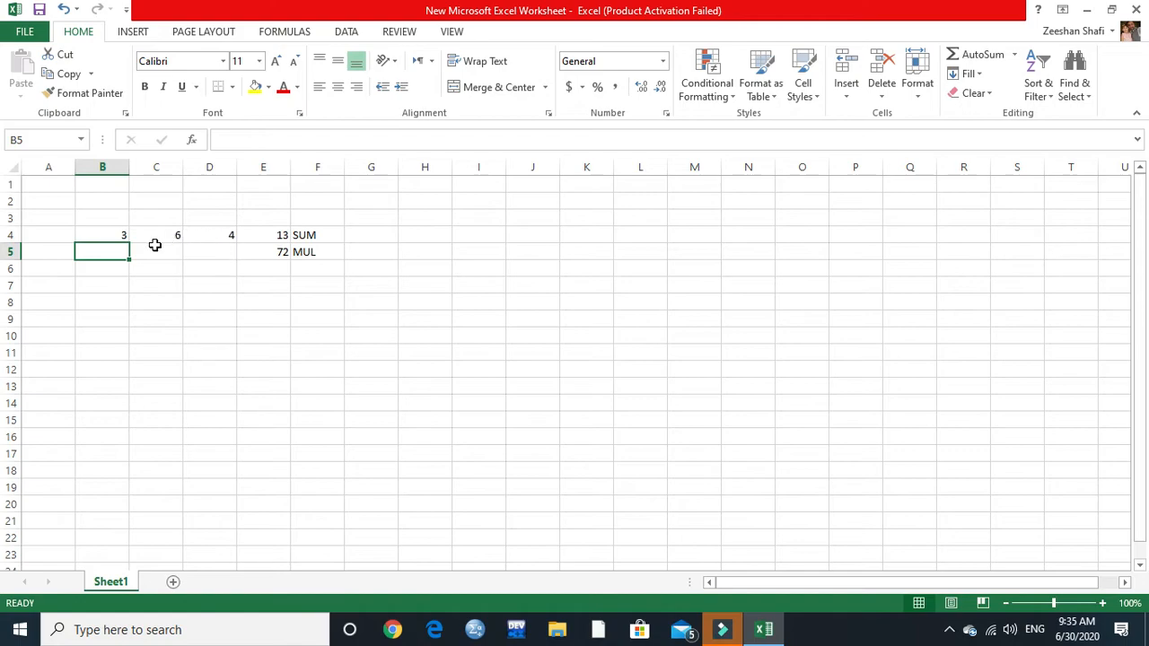
{"action": "key", "text": "ctrl+p"}
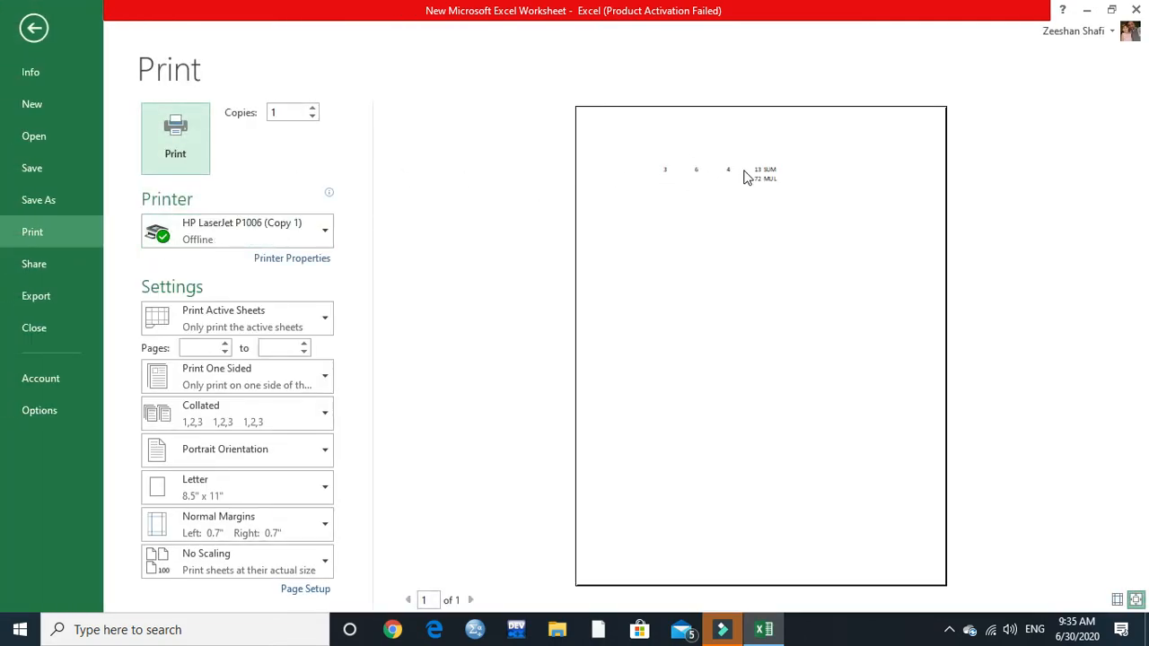
{"action": "left_click", "coordinate": [36, 30]}
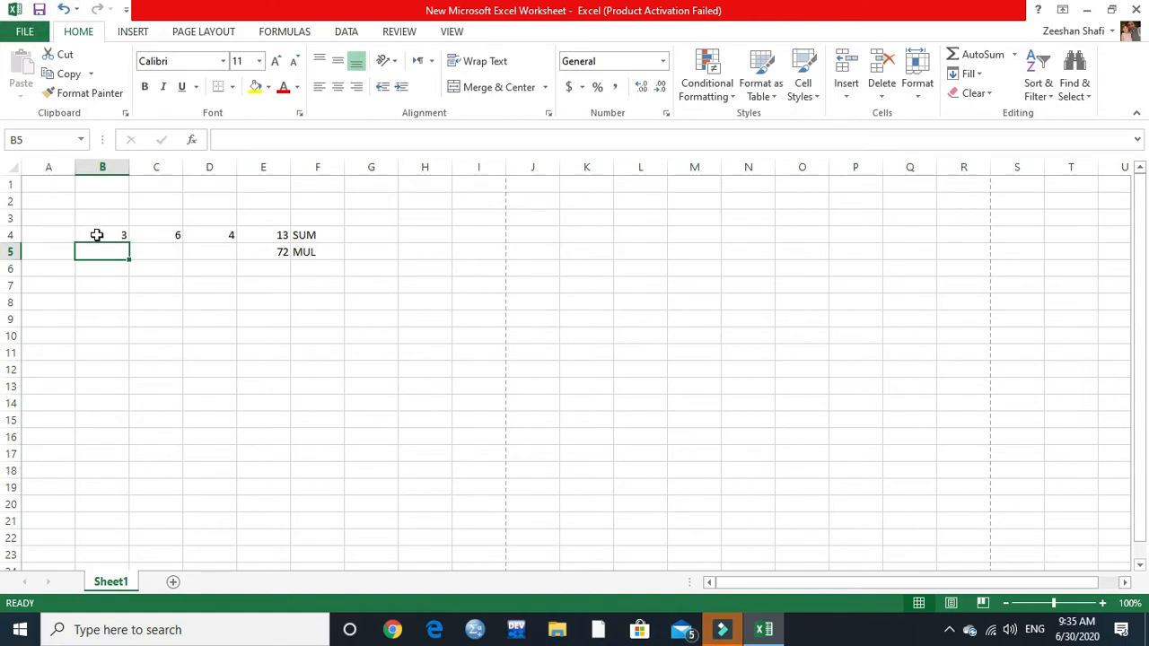
- Apply All Borders to the range B4:F5 and check the bordered cells in the print preview
{"action": "left_click_drag", "start_coordinate": [97, 234], "coordinate": [308, 259]}
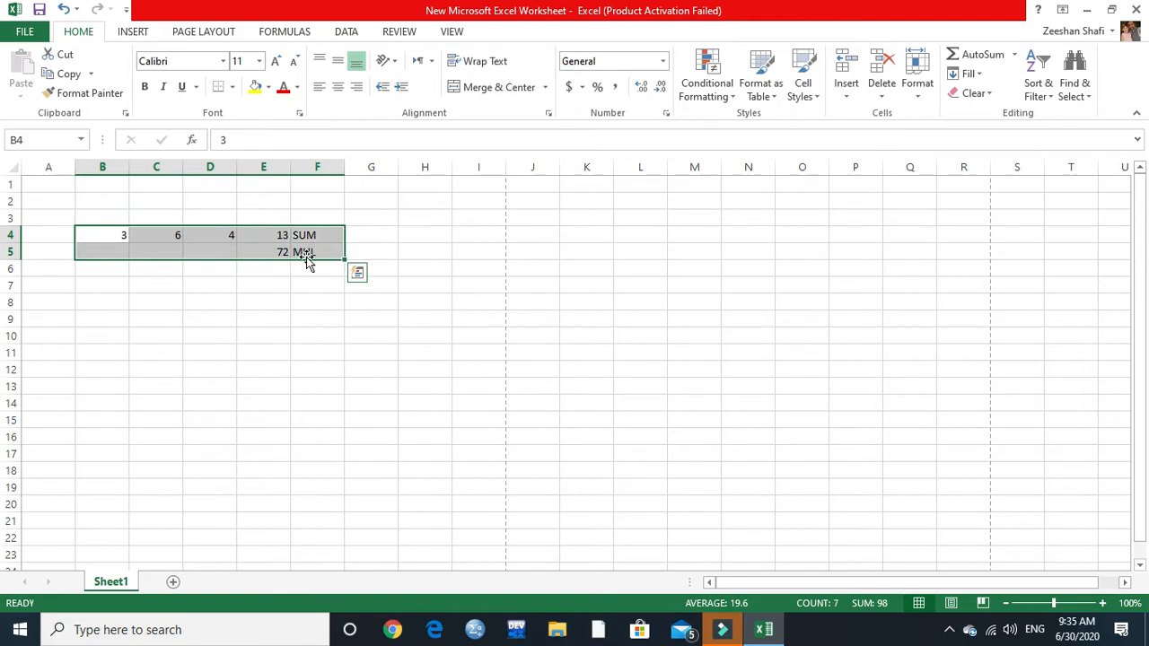
{"action": "left_click", "coordinate": [231, 89]}
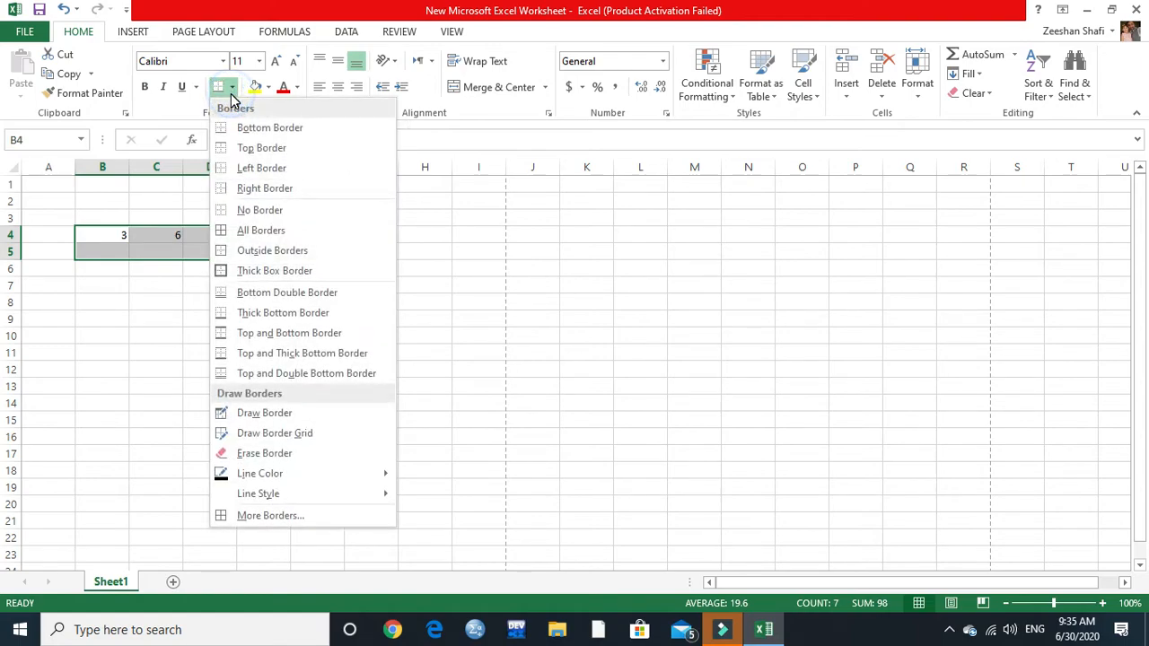
{"action": "left_click", "coordinate": [253, 230]}
{"action": "left_click", "coordinate": [250, 350]}
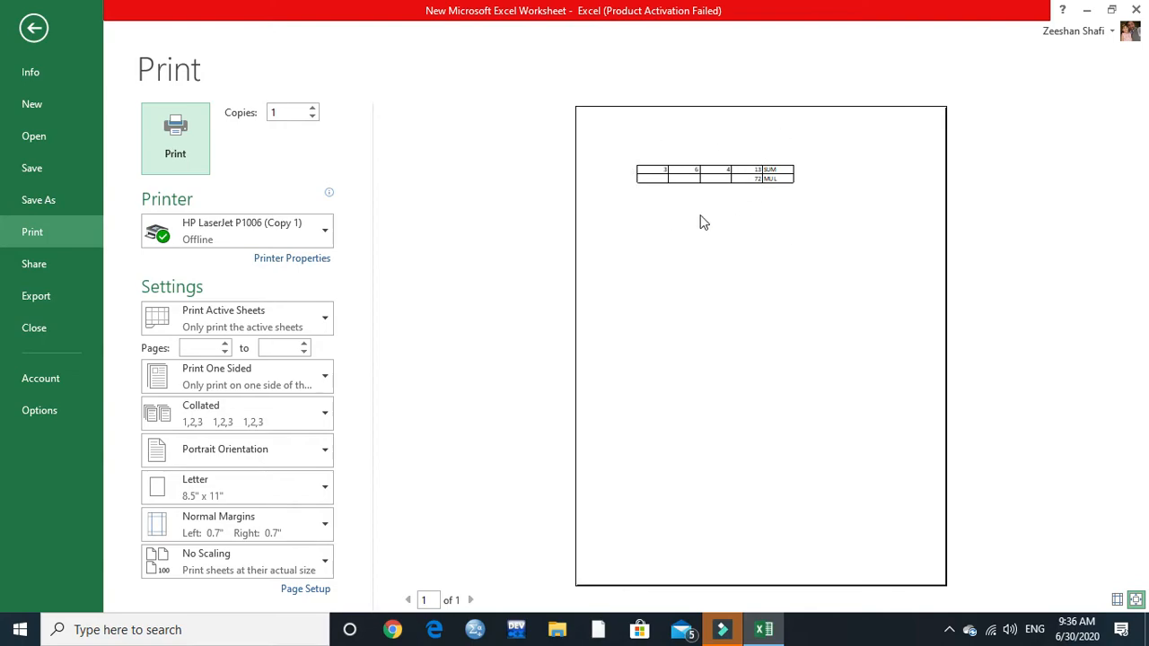
{"action": "left_click", "coordinate": [34, 27]}
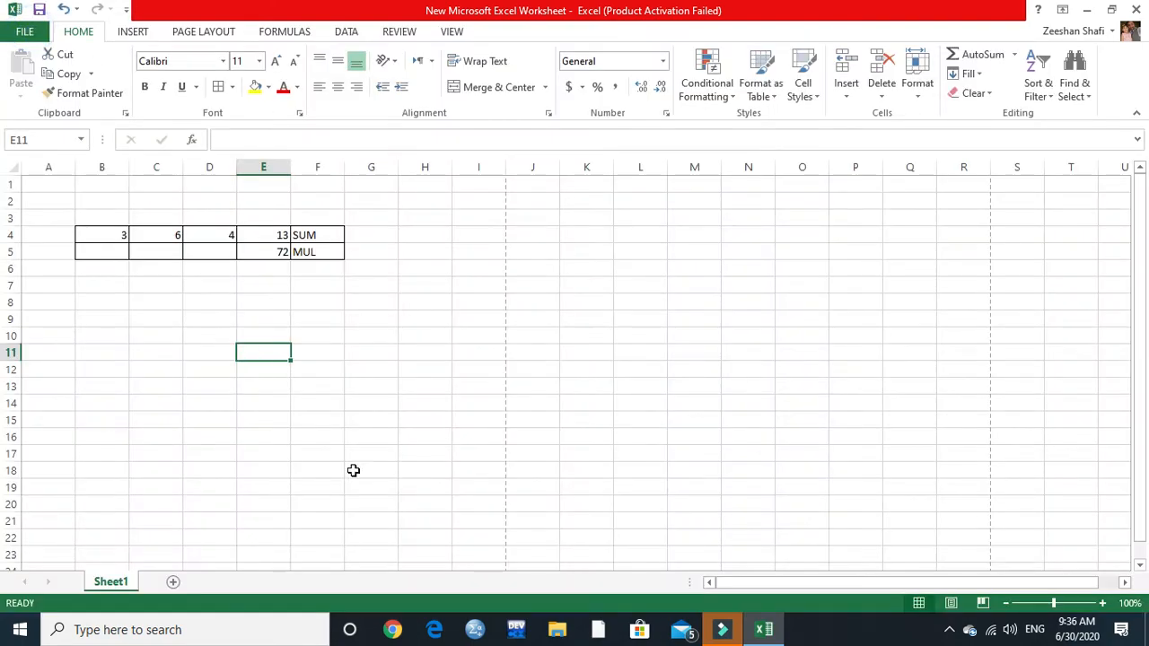
- Try writing the multiplication 2*1= as a single entry in cell B7 and starting a formula in C7
{"action": "left_click", "coordinate": [107, 286]}
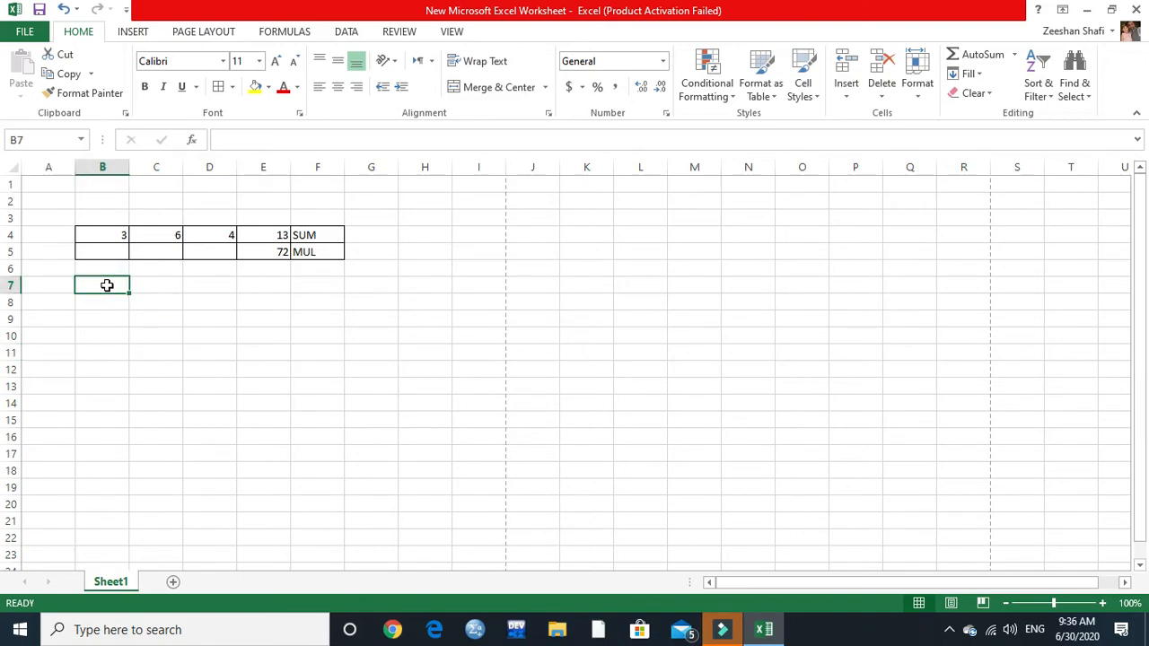
{"action": "left_click_drag", "start_coordinate": [1141, 242], "coordinate": [1145, 266]}
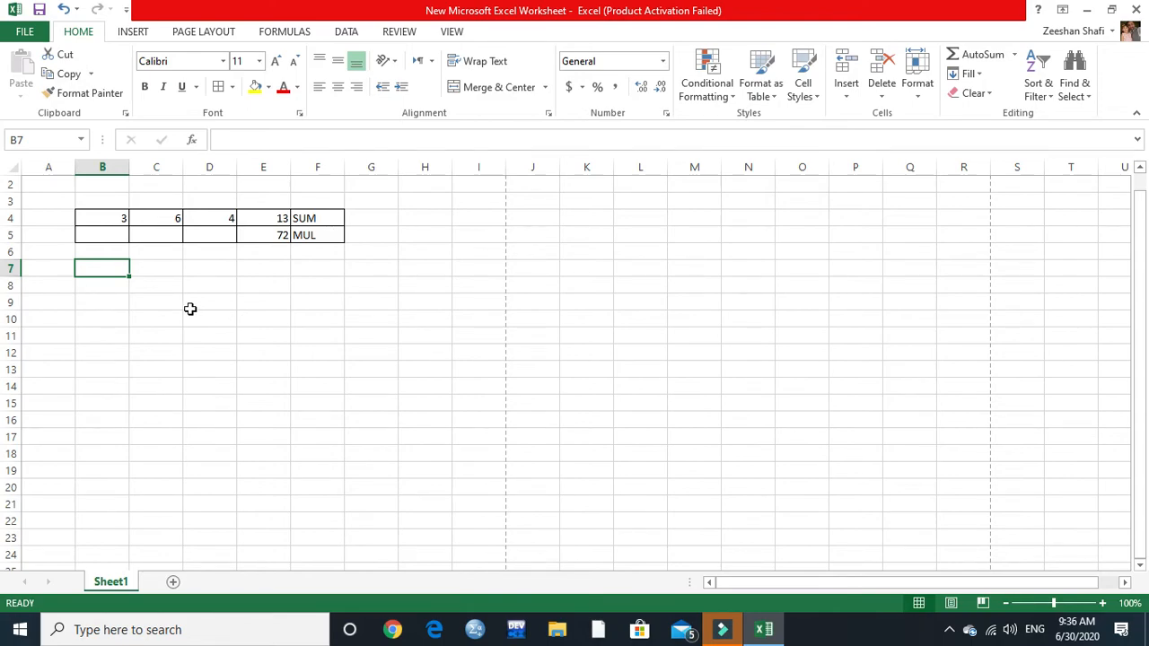
{"action": "type", "text": "2"}
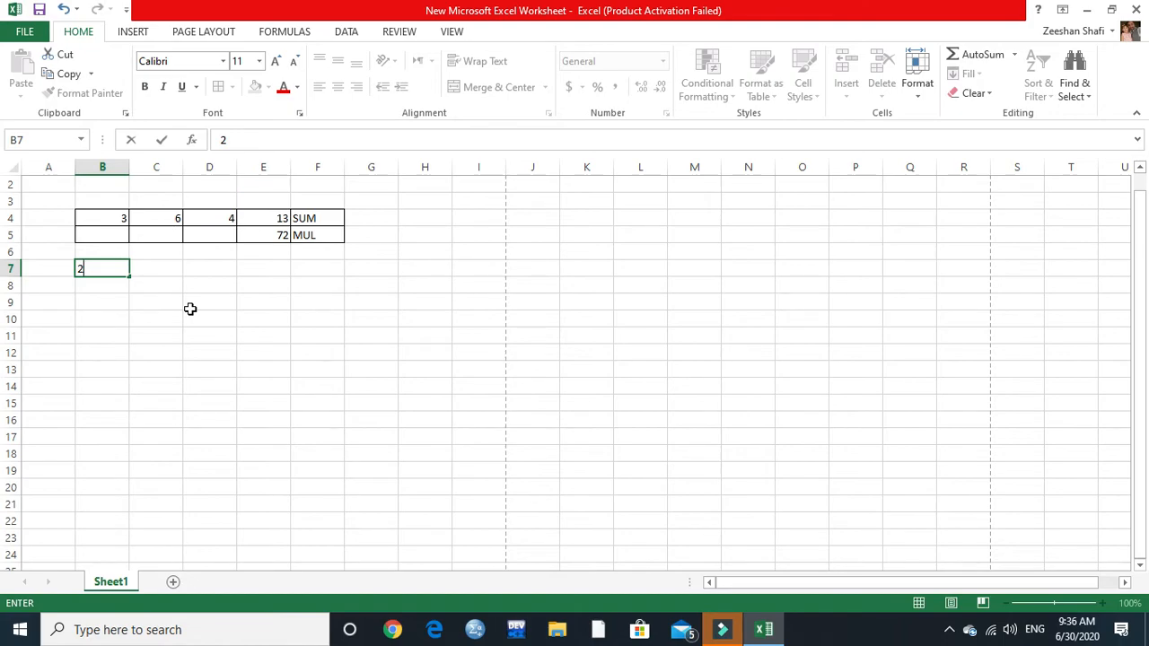
{"action": "key", "text": "alt"}
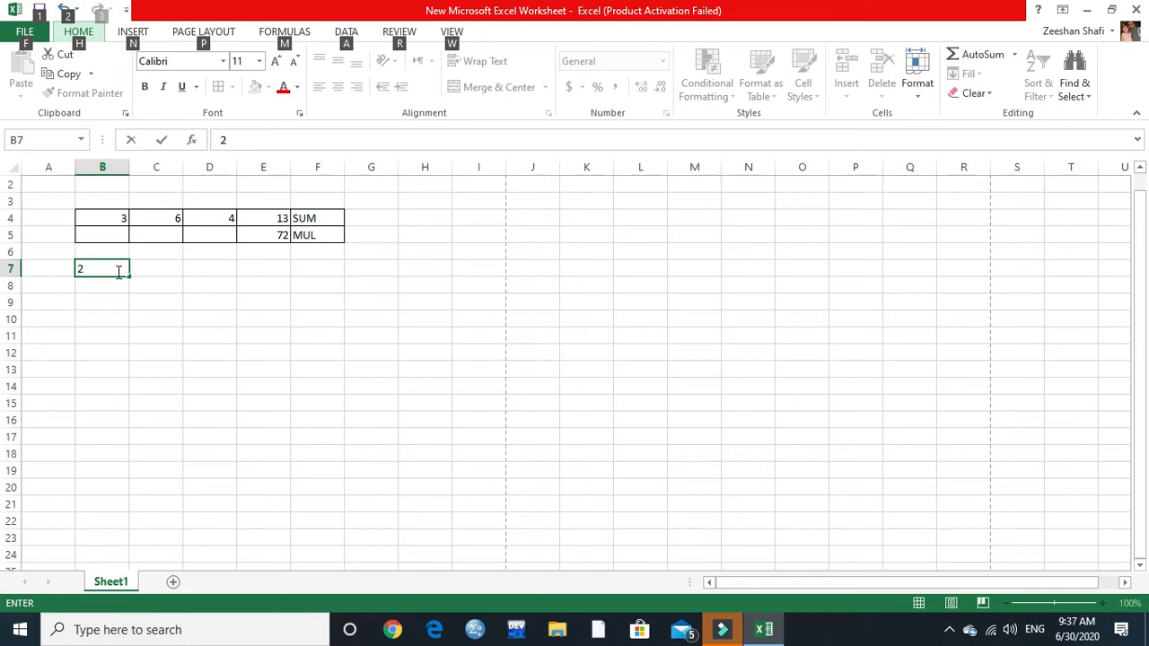
{"action": "key", "text": "alt"}
{"action": "double_click", "coordinate": [117, 269]}
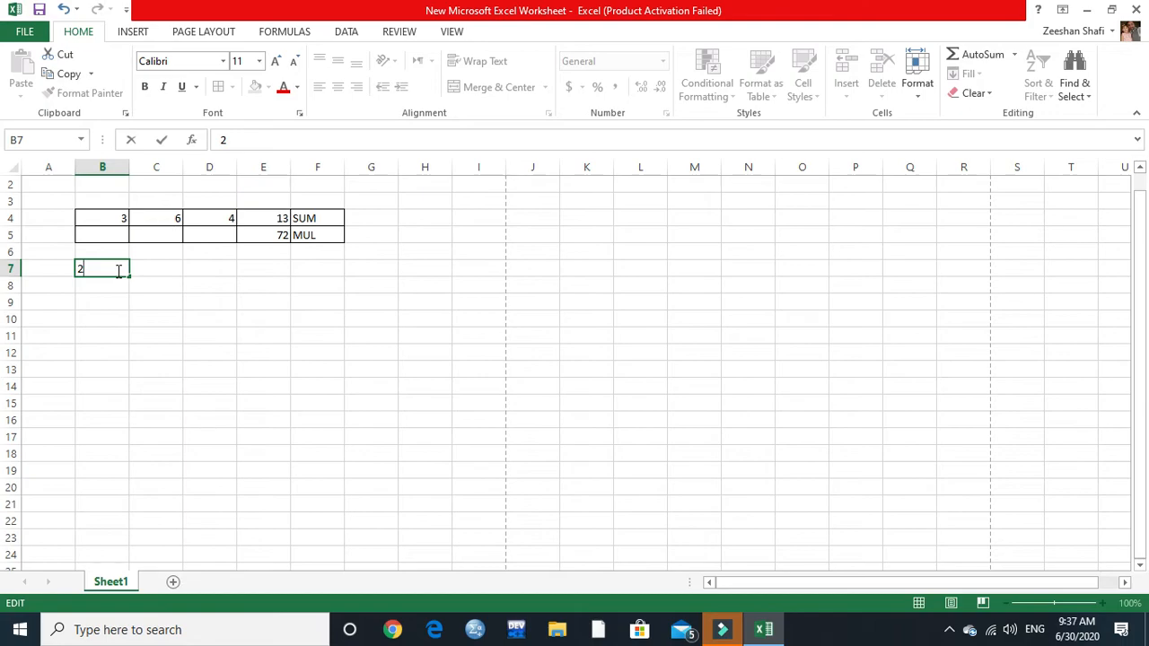
{"action": "type", "text": "2*1"}
{"action": "type", "text": "="}
{"action": "key", "text": "Return"}
{"action": "key", "text": "Up"}
{"action": "key", "text": "Right"}
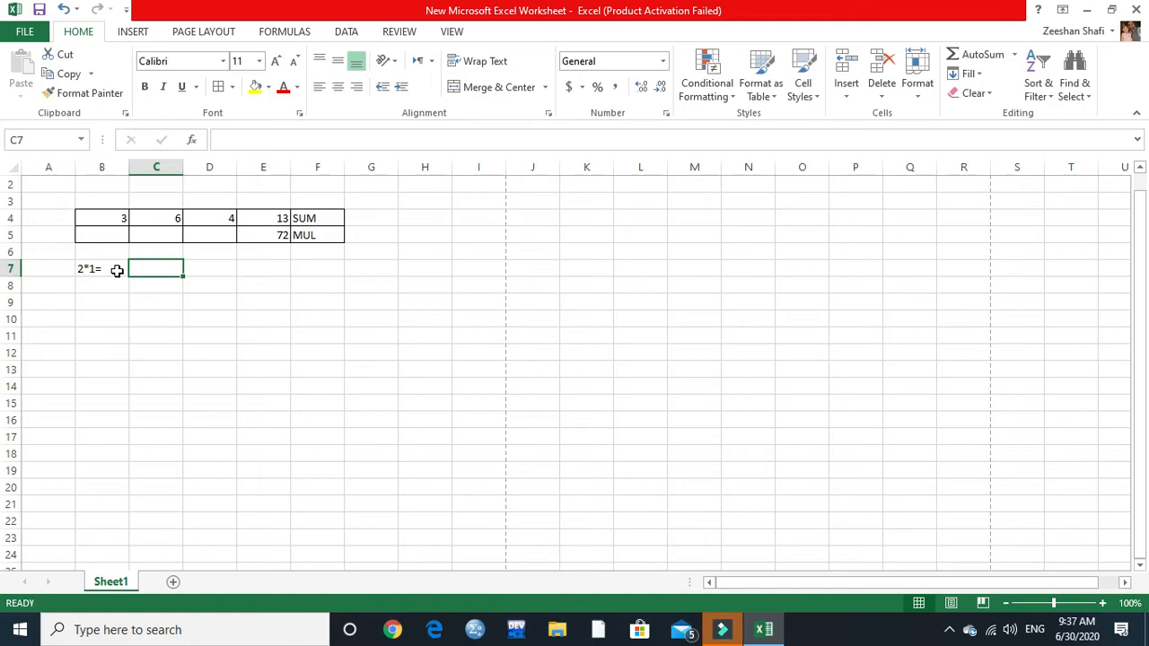
{"action": "type", "text": "="}
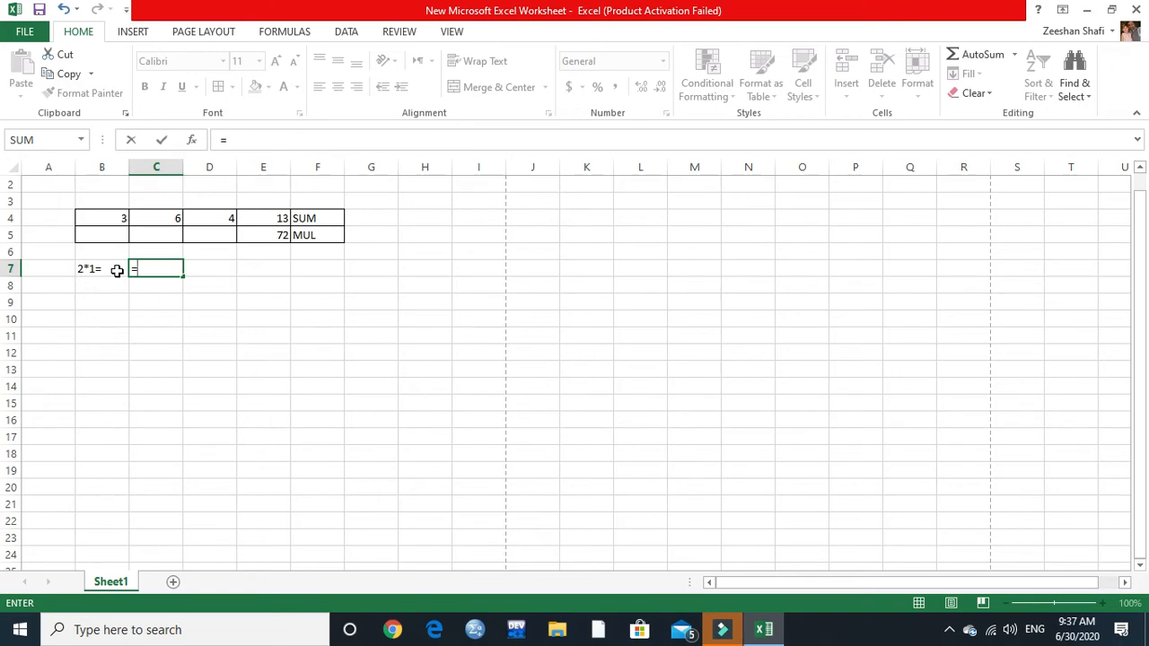
{"action": "key", "text": "Escape"}
- Replace the content of cell B7 with 2 and enter 1 in cell C7
{"action": "left_click", "coordinate": [116, 270]}
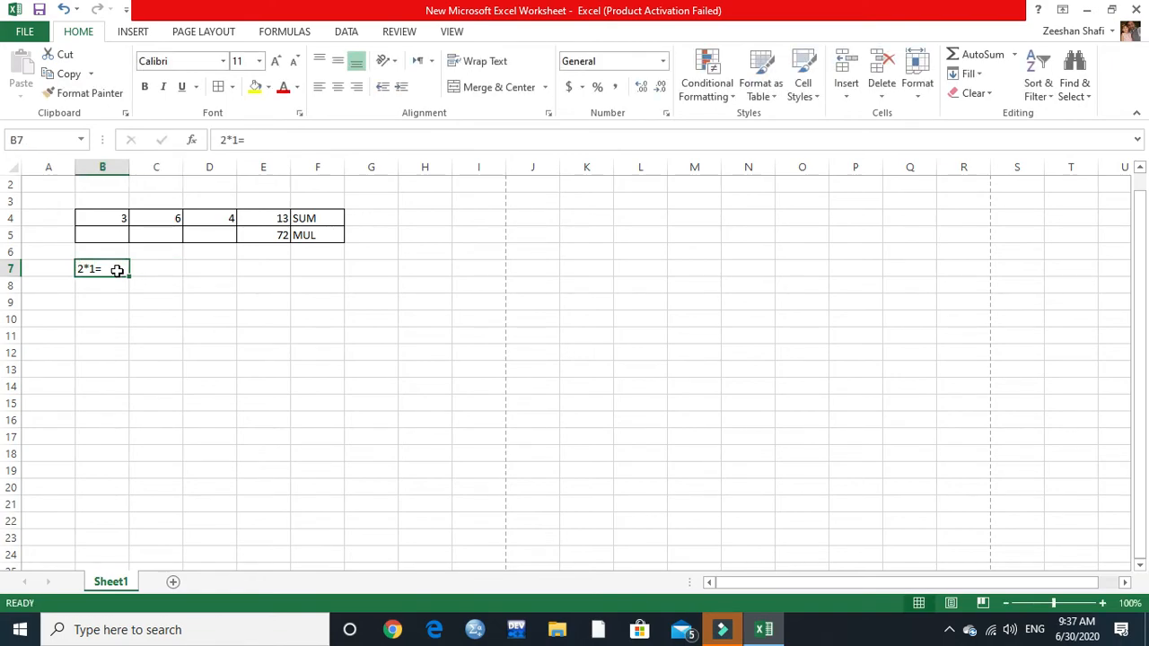
{"action": "key", "text": "BackSpace"}
{"action": "key", "text": "Right"}
{"action": "key", "text": "Left"}
{"action": "type", "text": "2"}
{"action": "key", "text": "Escape"}
{"action": "key", "text": "Right"}
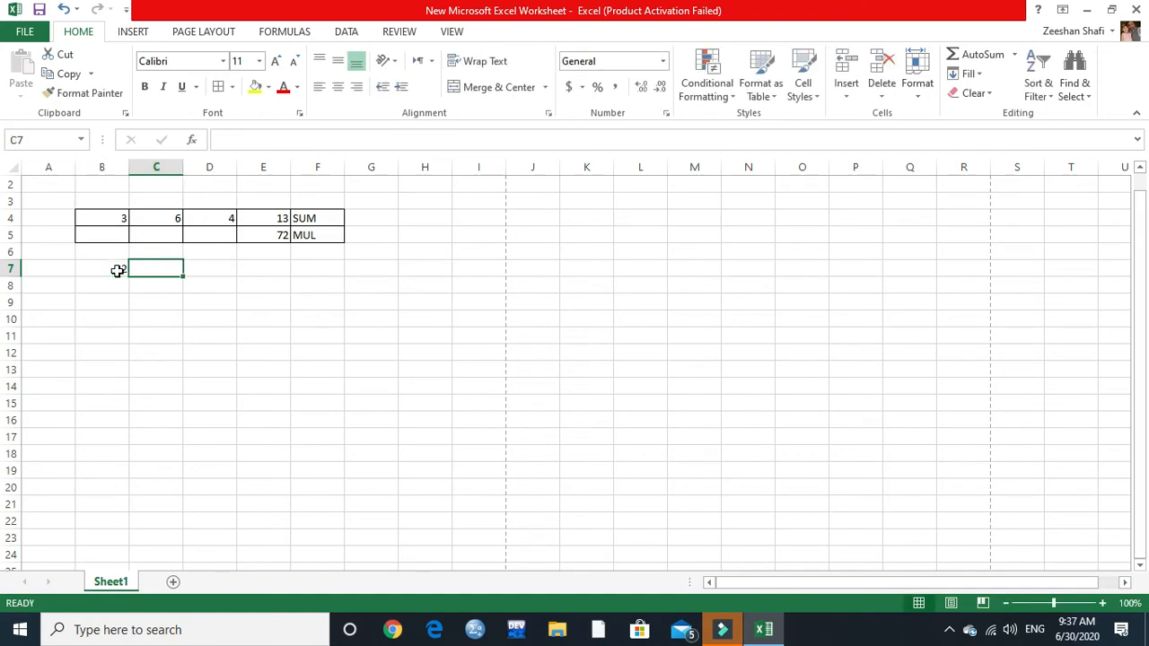
{"action": "type", "text": "1"}
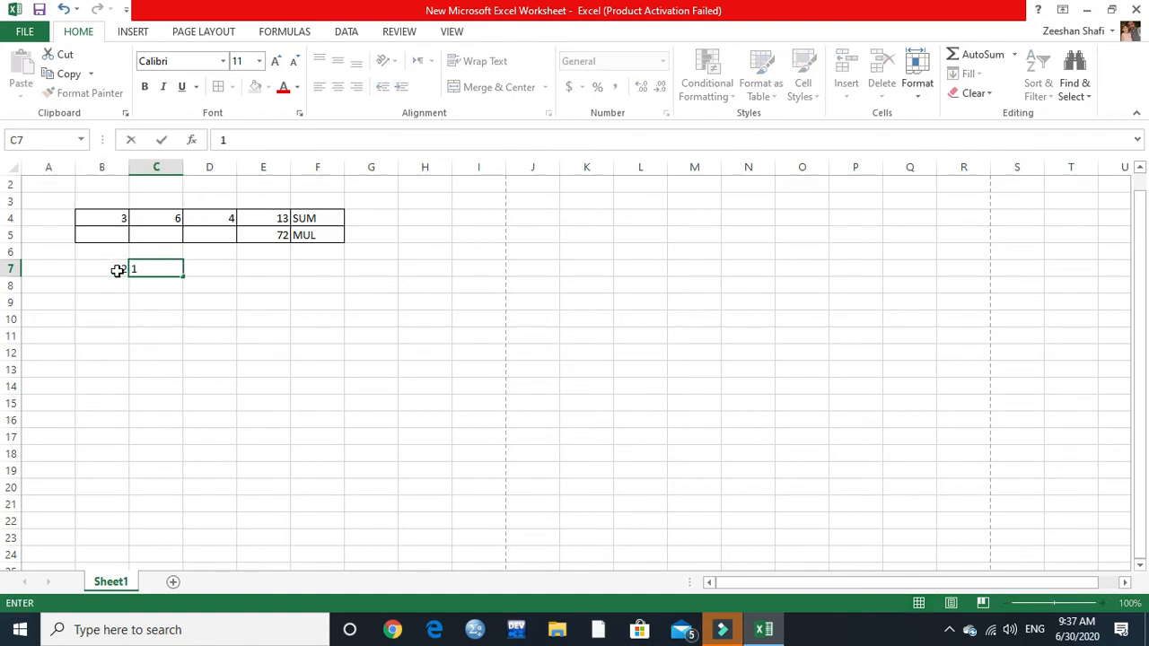
{"action": "key", "text": "Right"}
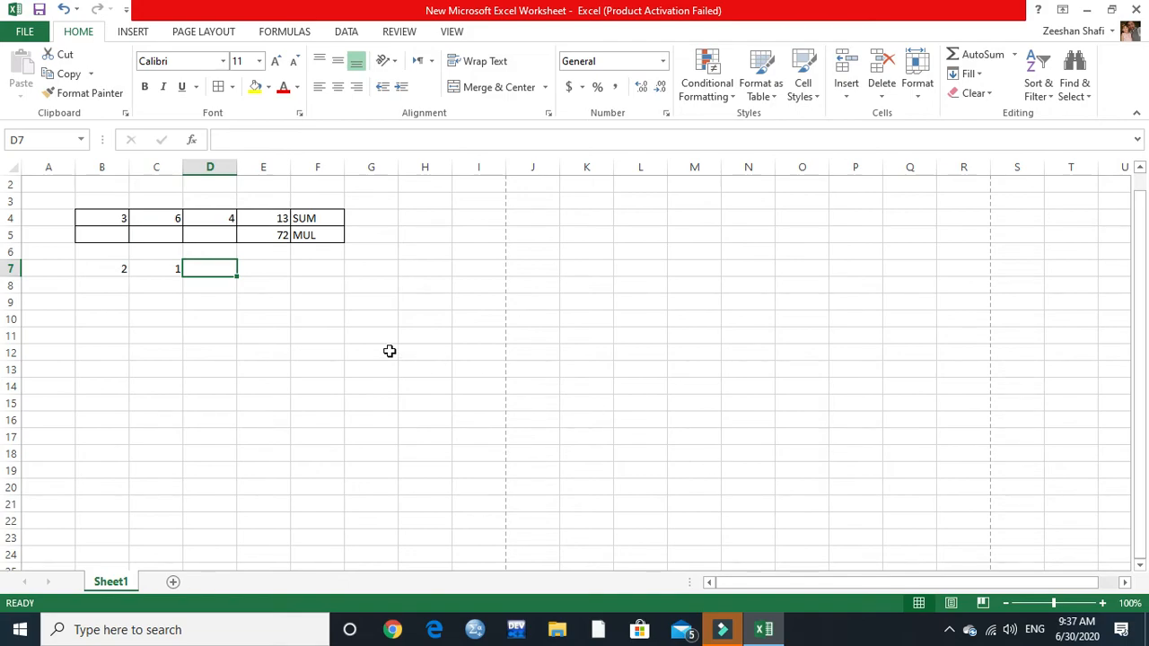
- Calculate the product of the two numbers in cell D7 with the formula =B7*C7
{"action": "type", "text": "="}
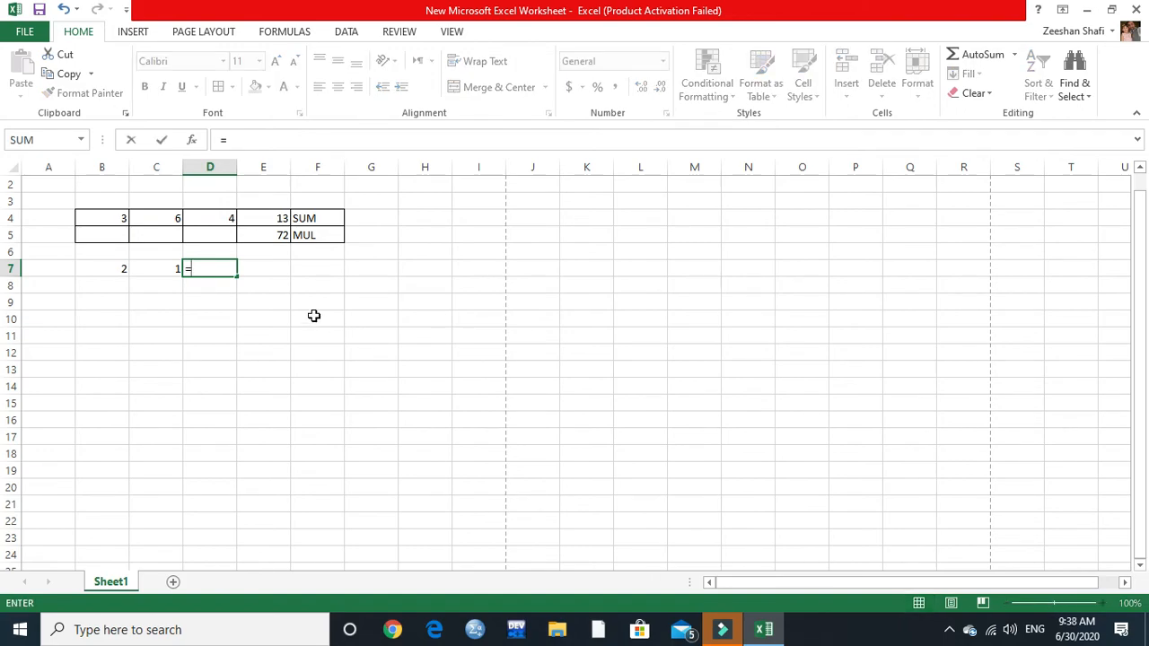
{"action": "left_click", "coordinate": [119, 266]}
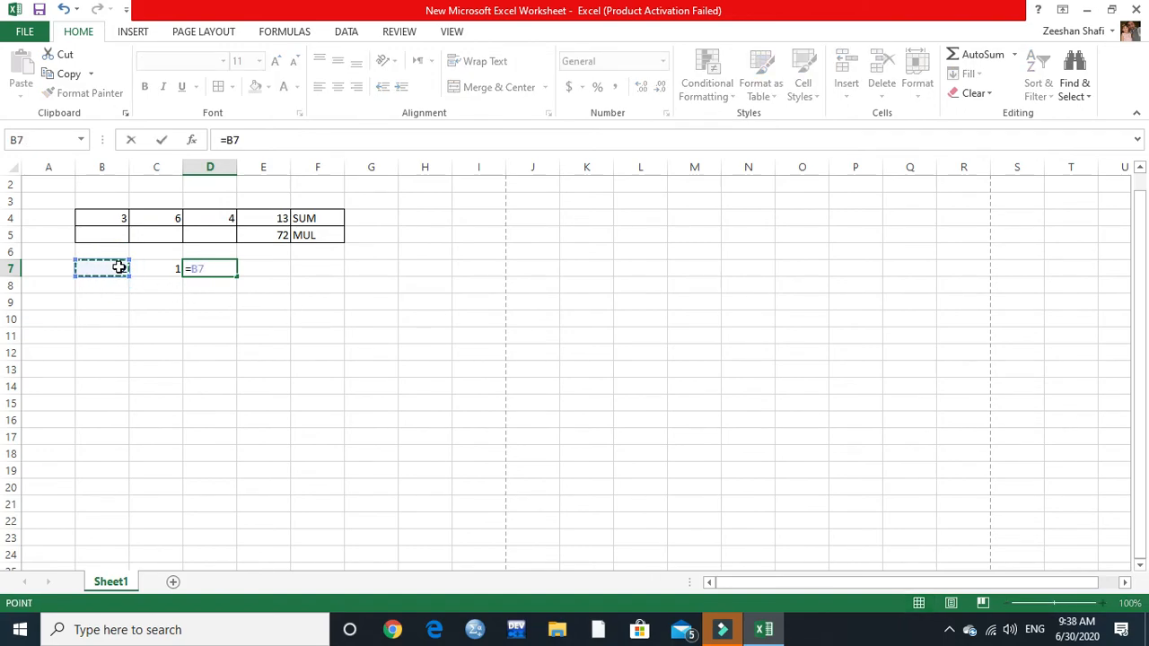
{"action": "type", "text": "*"}
{"action": "left_click", "coordinate": [160, 272]}
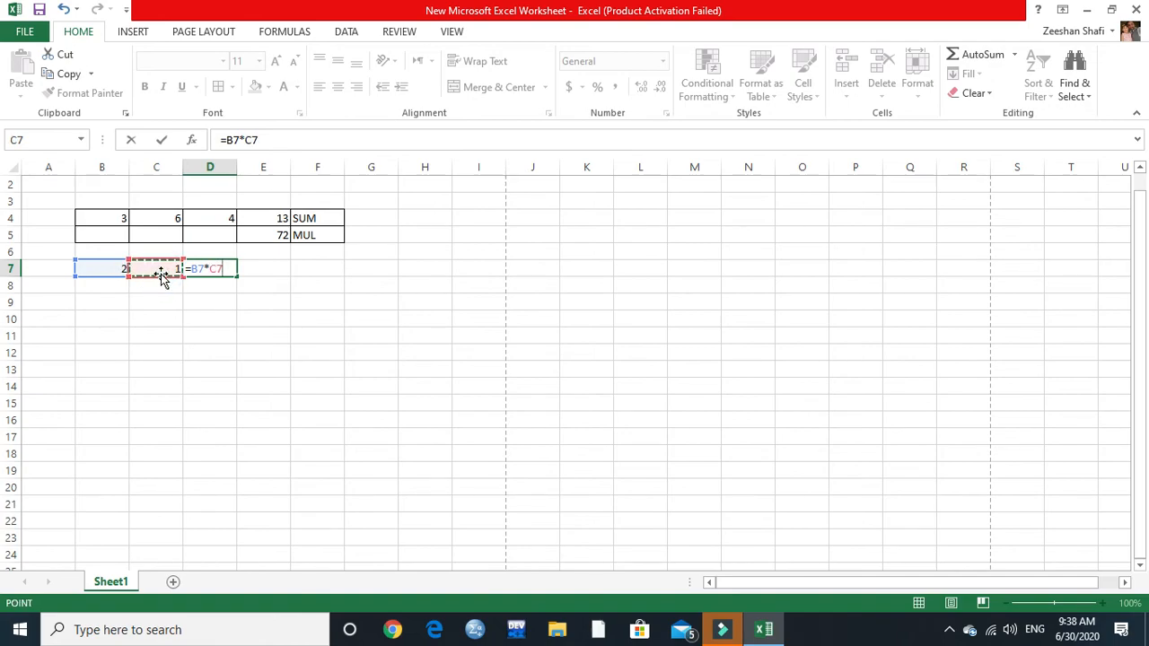
{"action": "key", "text": "Return"}
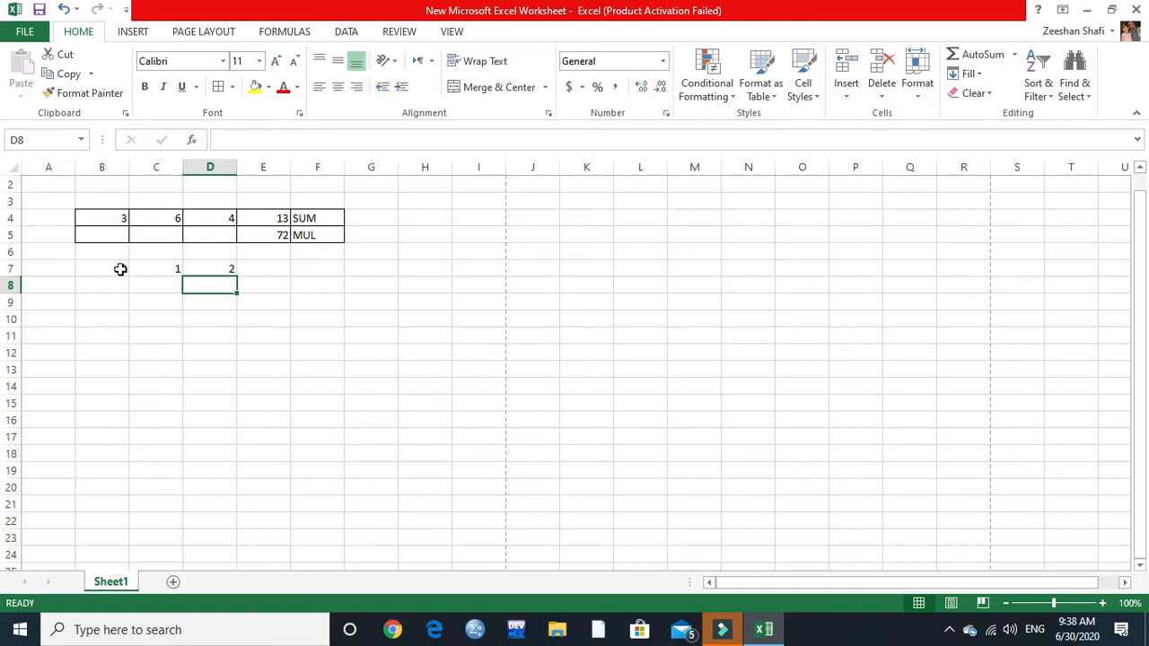
- Enter 2 in cell C8, directly below the 1 in column C
{"action": "left_click", "coordinate": [119, 269]}
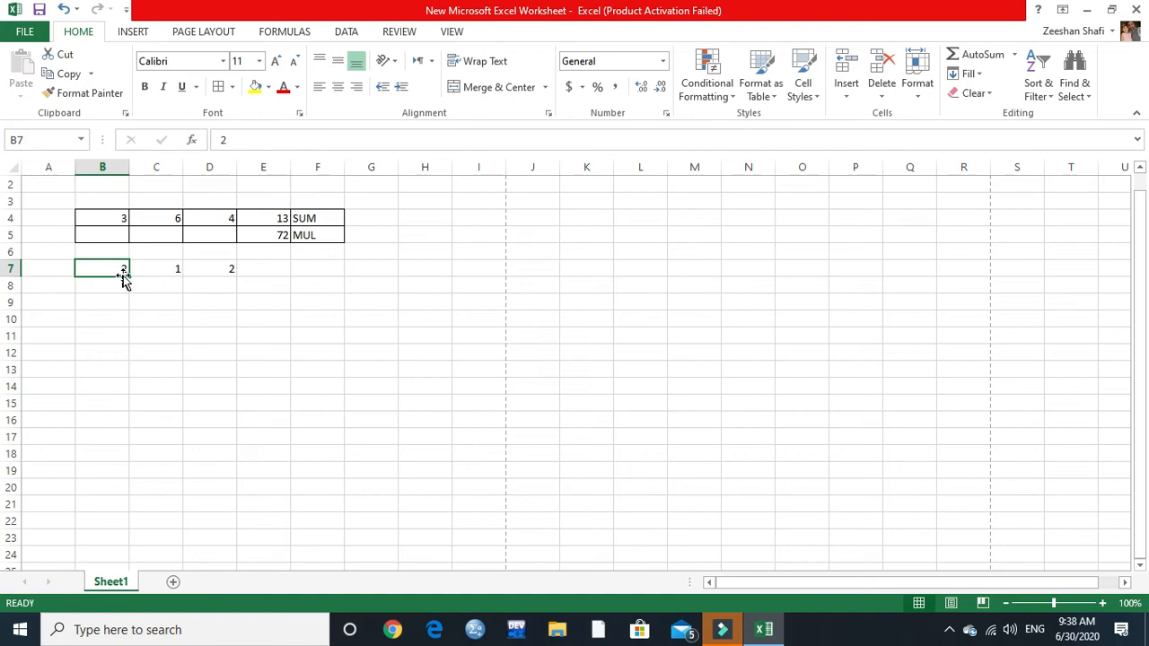
{"action": "left_click", "coordinate": [155, 265]}
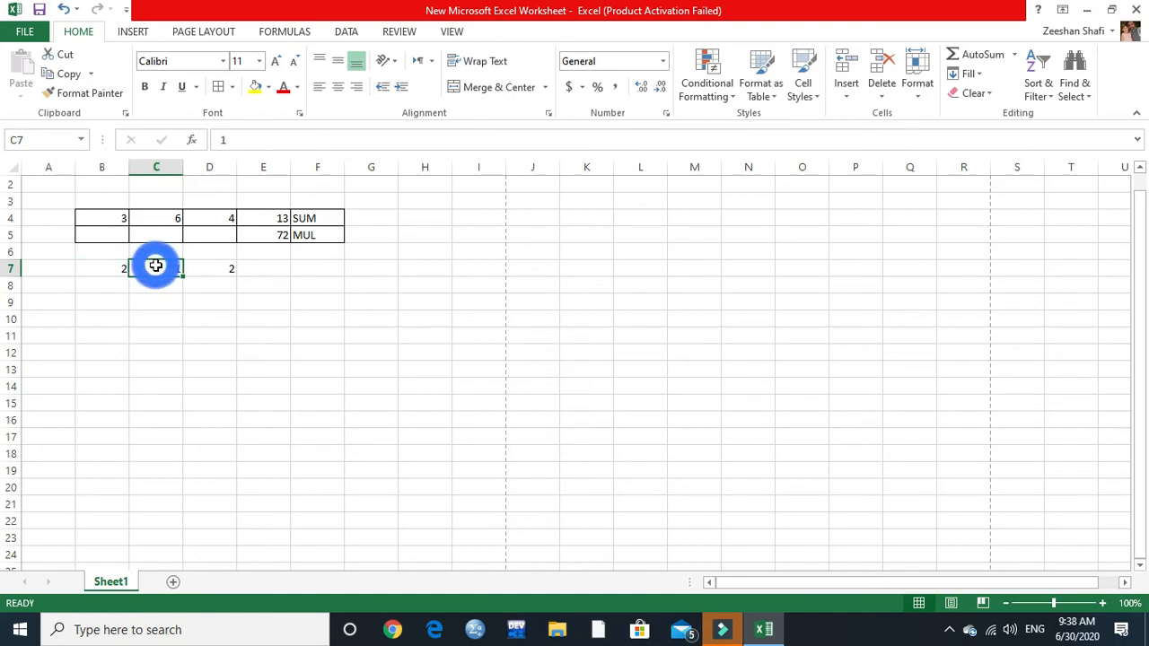
{"action": "key", "text": "Return"}
{"action": "type", "text": "2"}
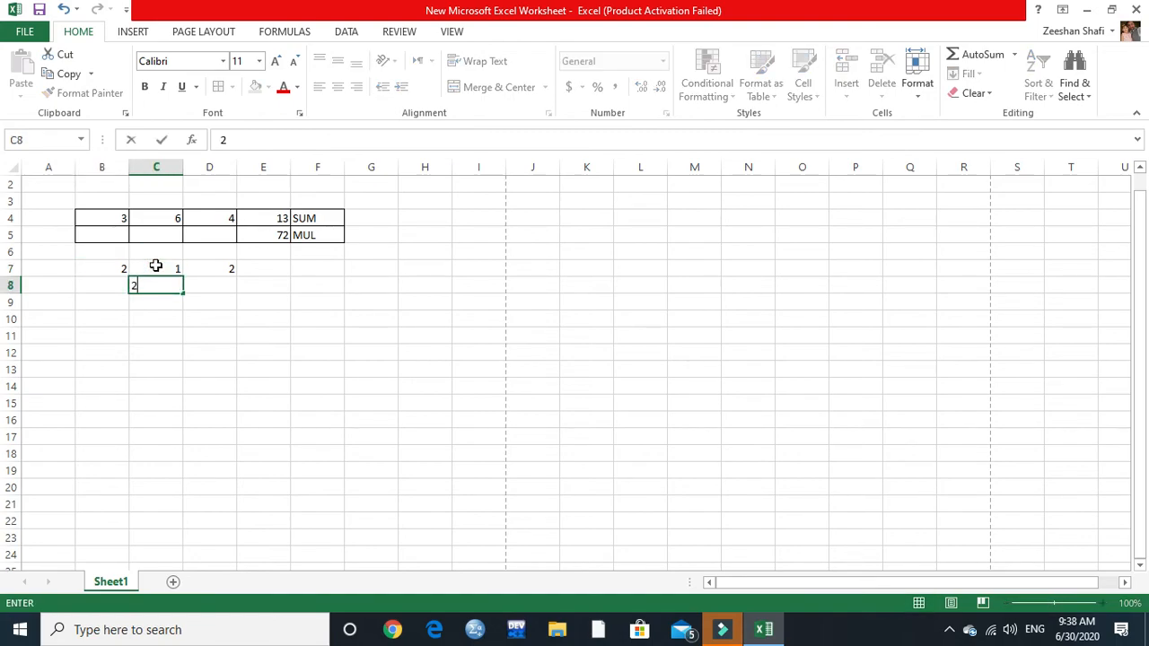
- Extend the series 1, 2 from cells C7:C8 down to C16 so column C counts up to 10
{"action": "left_click", "coordinate": [156, 265]}
{"action": "key", "text": "shift+Down"}
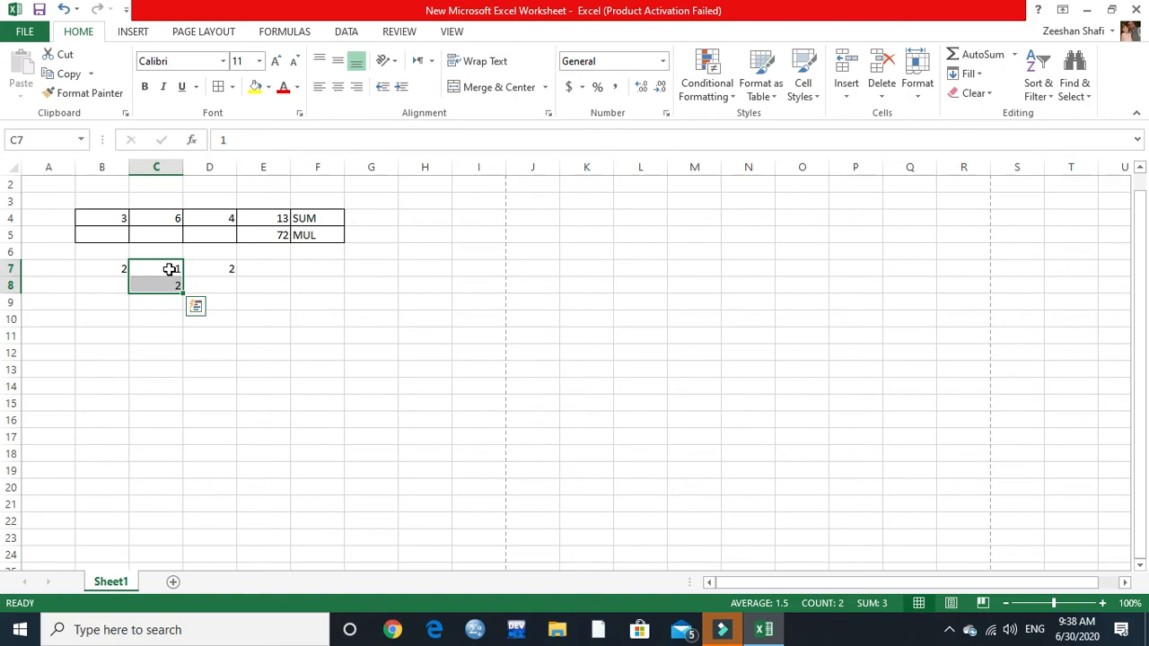
{"action": "left_click", "coordinate": [194, 367]}
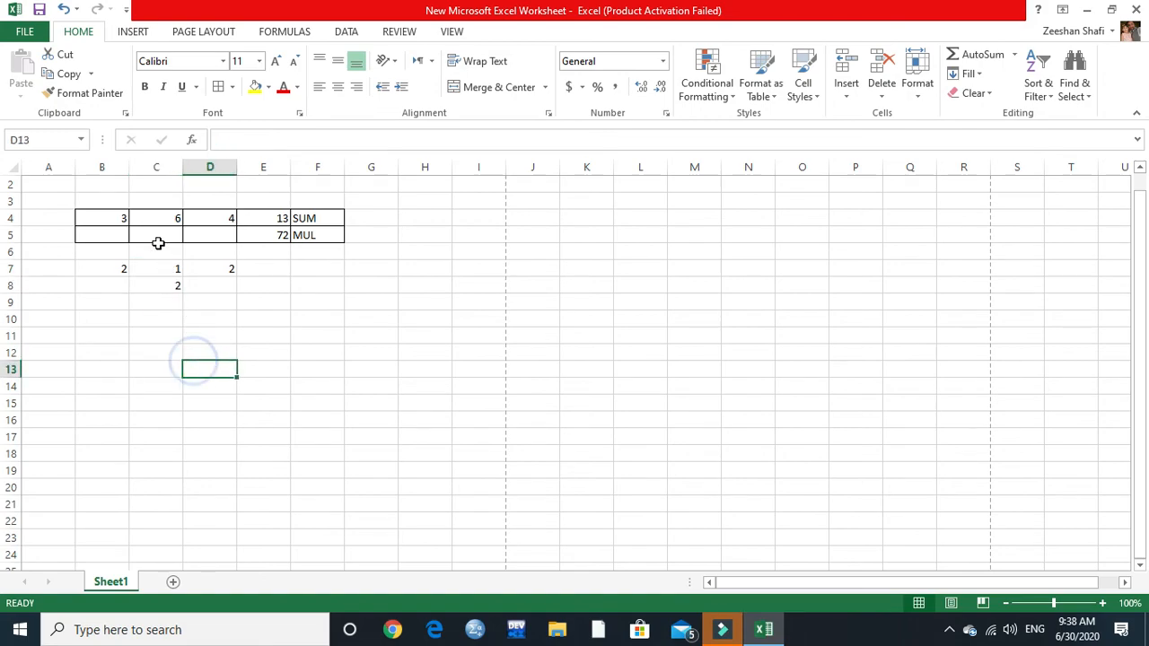
{"action": "left_click", "coordinate": [162, 266]}
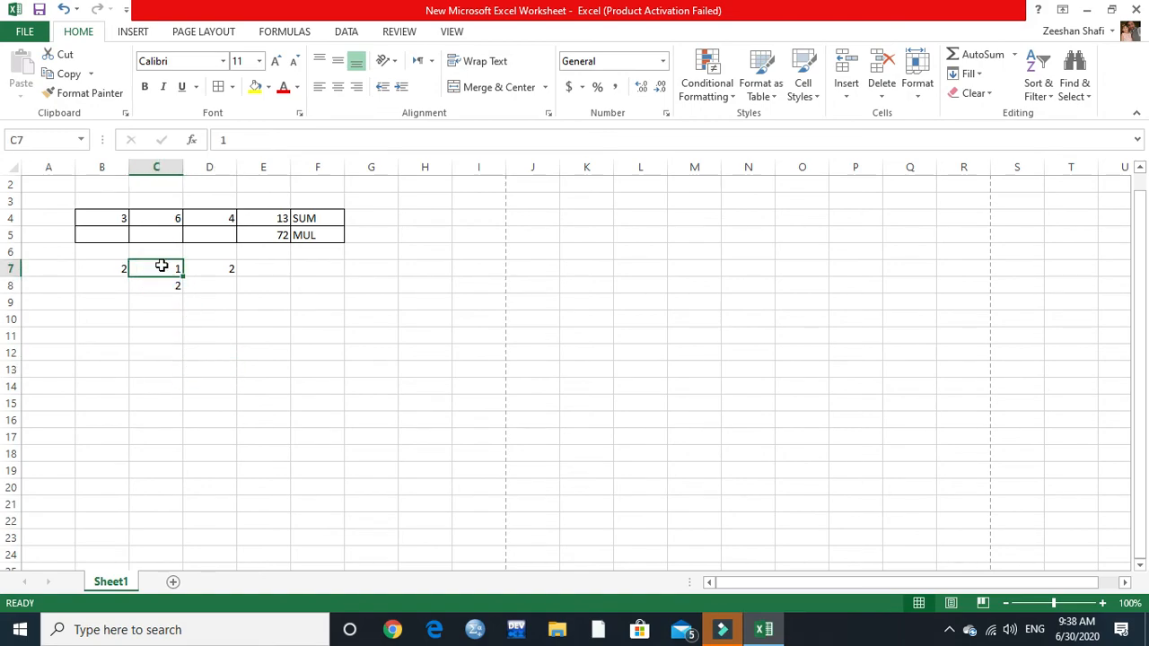
{"action": "left_click_drag", "start_coordinate": [162, 265], "coordinate": [162, 281]}
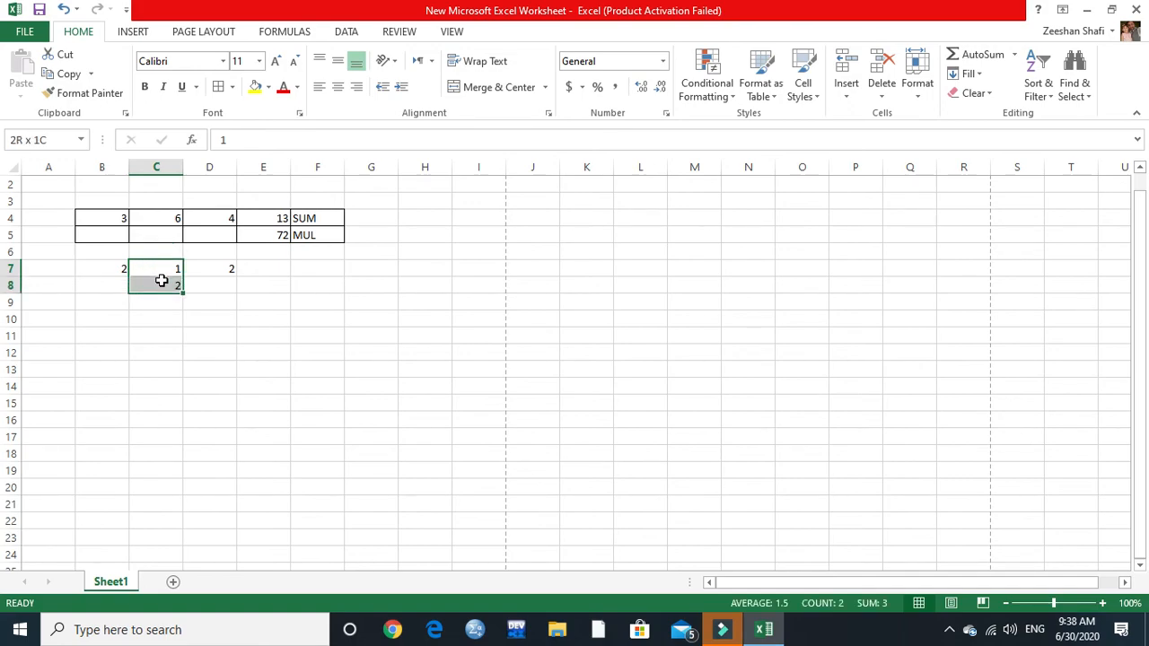
{"action": "left_click_drag", "start_coordinate": [161, 281], "coordinate": [162, 281]}
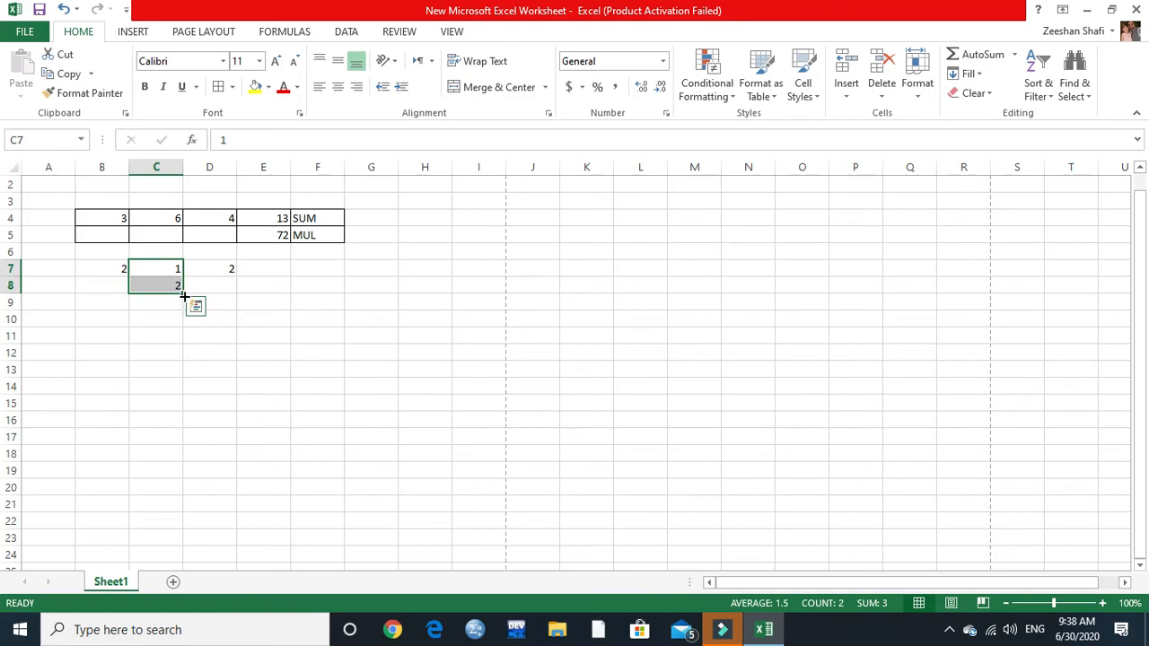
{"action": "left_click_drag", "start_coordinate": [182, 294], "coordinate": [181, 426]}
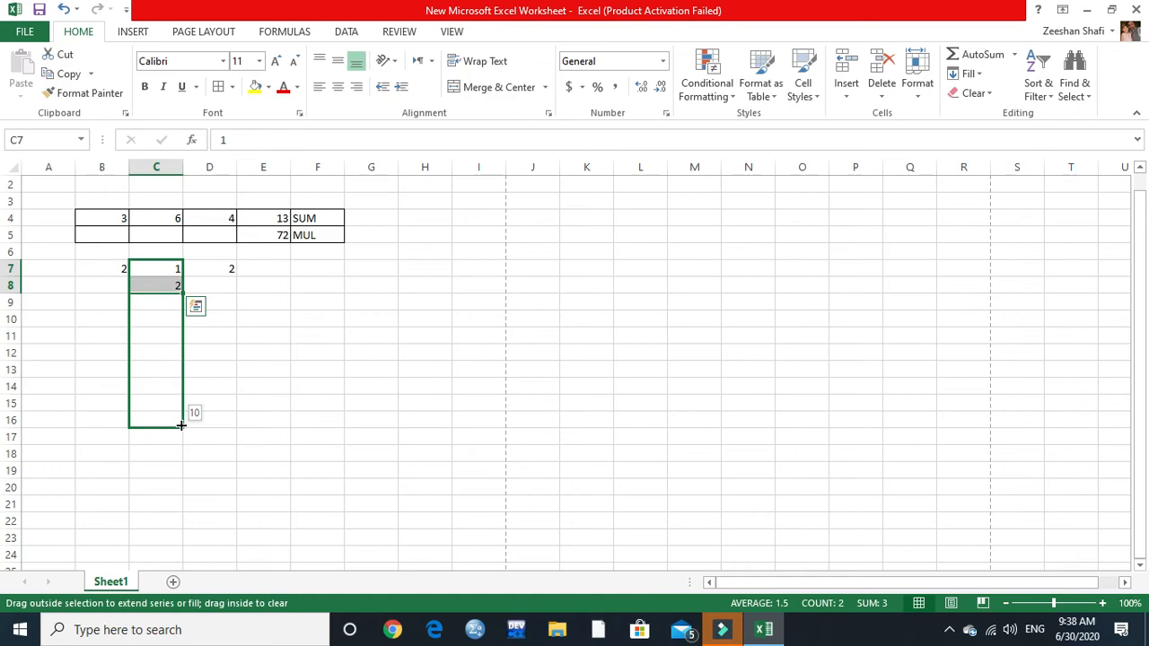
{"action": "left_click_drag", "start_coordinate": [182, 426], "coordinate": [182, 425]}
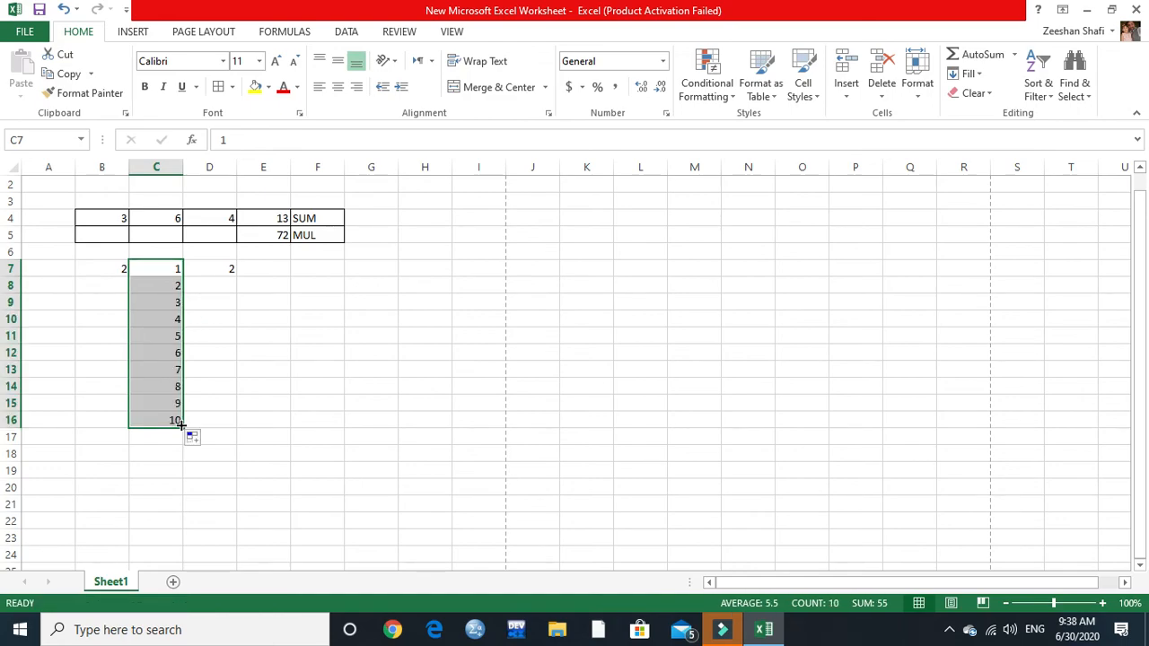
- Fill the 2 from B7 down to B16 and the product formula from D7 down to D16
{"action": "left_click", "coordinate": [109, 265]}
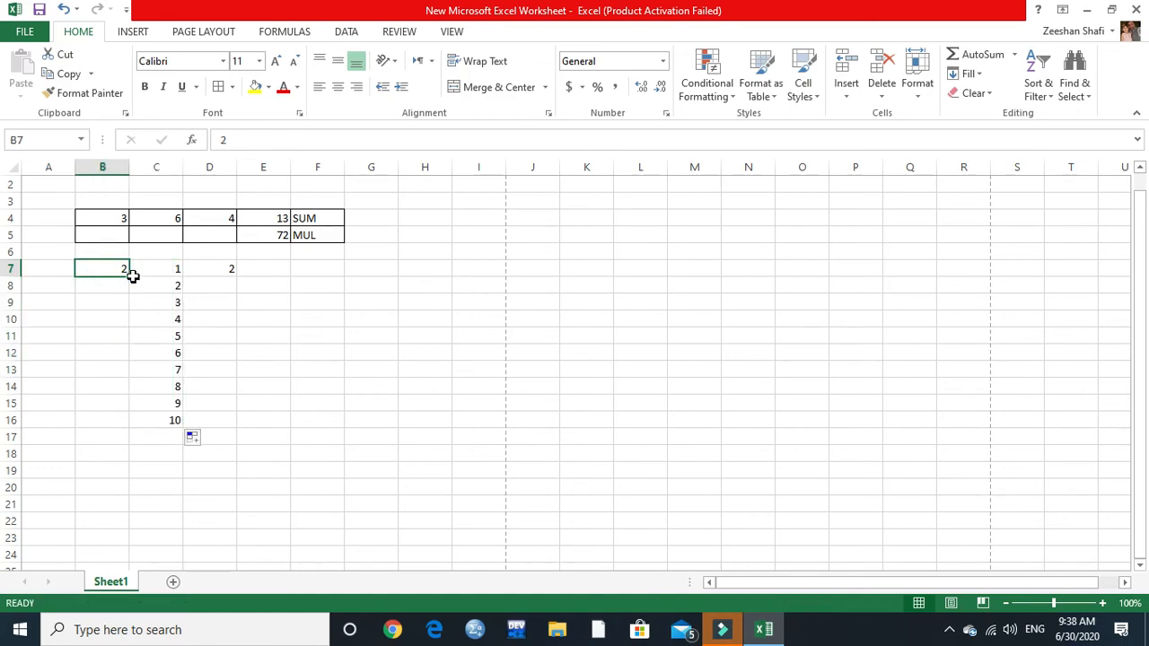
{"action": "left_click_drag", "start_coordinate": [129, 274], "coordinate": [127, 429]}
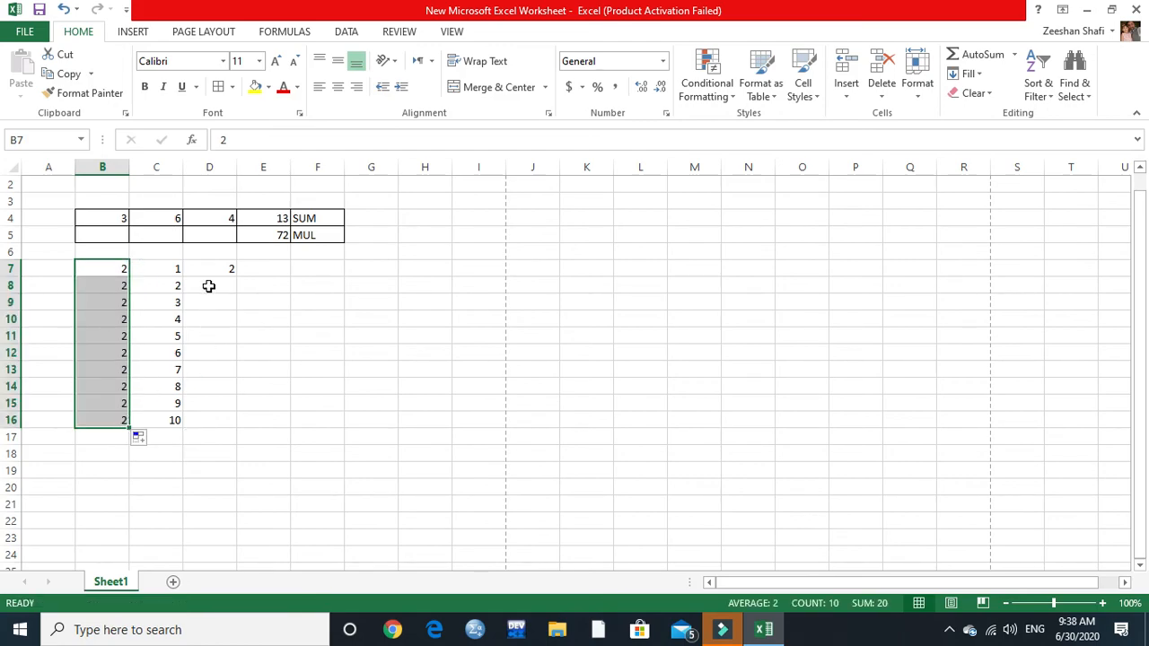
{"action": "left_click", "coordinate": [235, 271]}
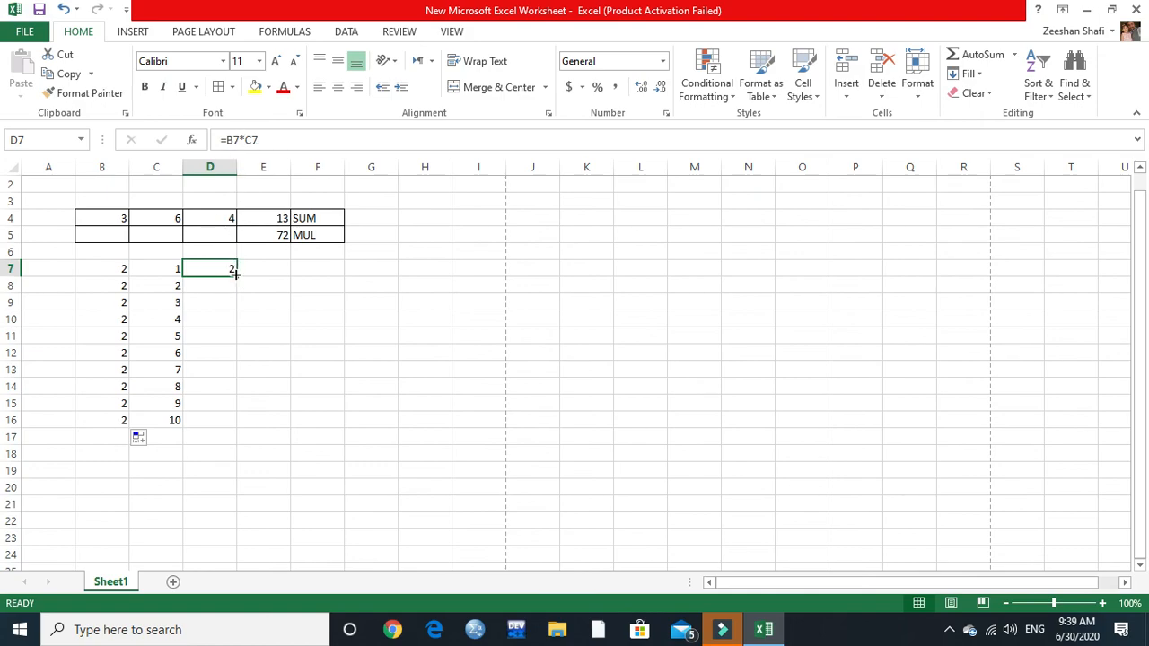
{"action": "left_click_drag", "start_coordinate": [235, 274], "coordinate": [237, 290]}
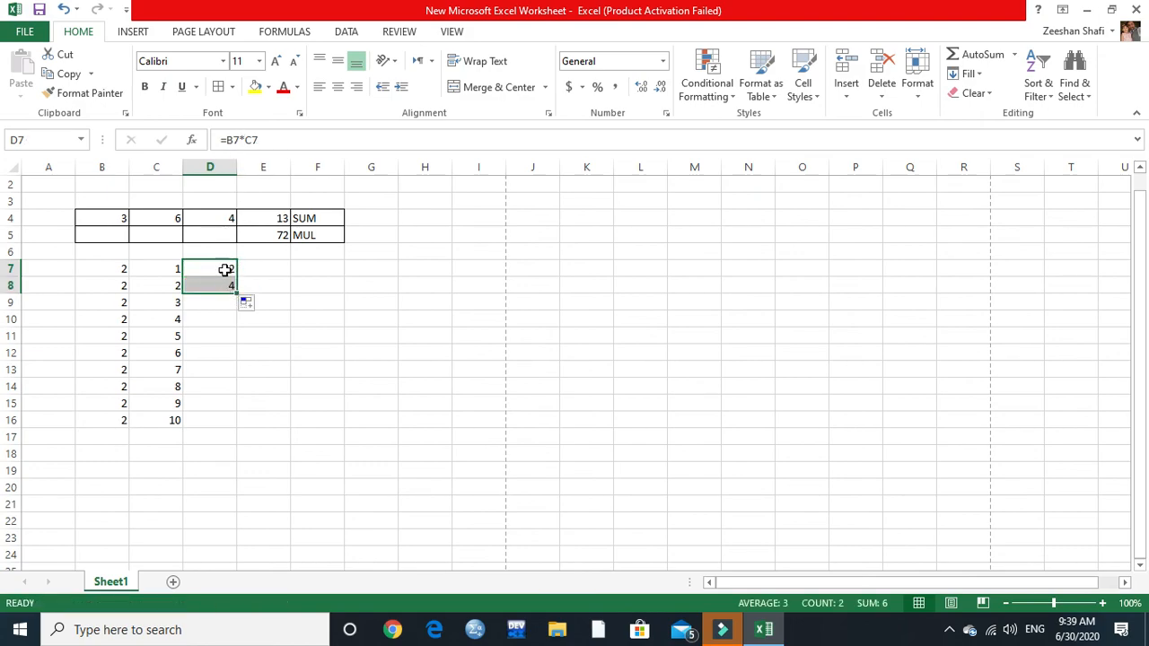
{"action": "left_click", "coordinate": [223, 285]}
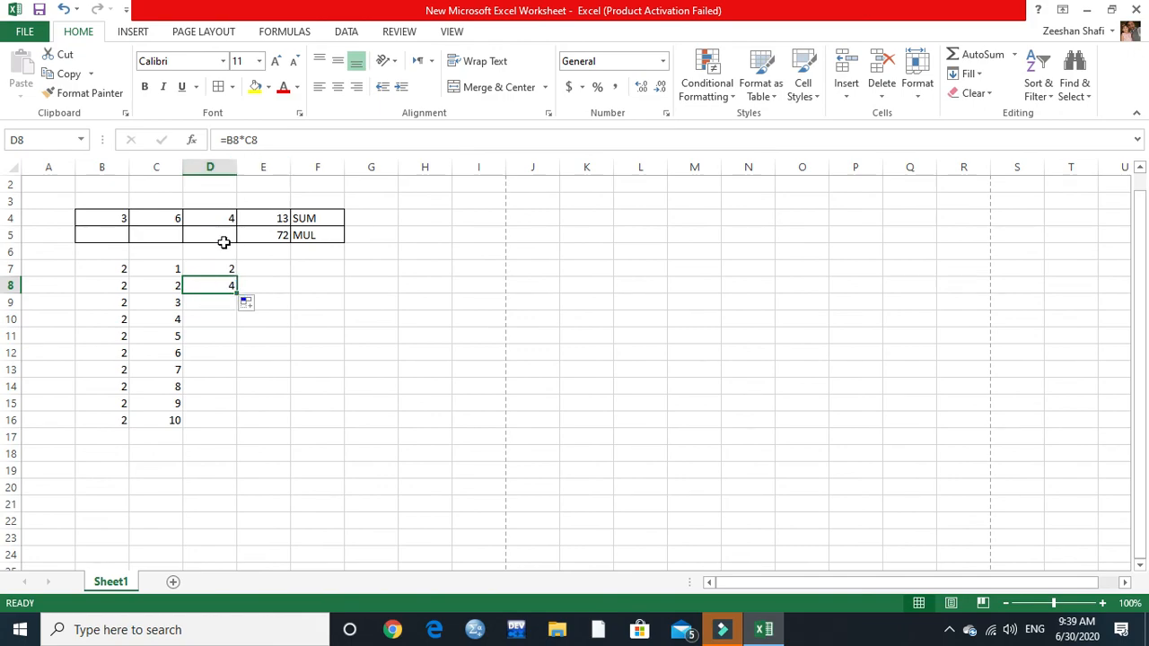
{"action": "left_click_drag", "start_coordinate": [238, 295], "coordinate": [224, 429]}
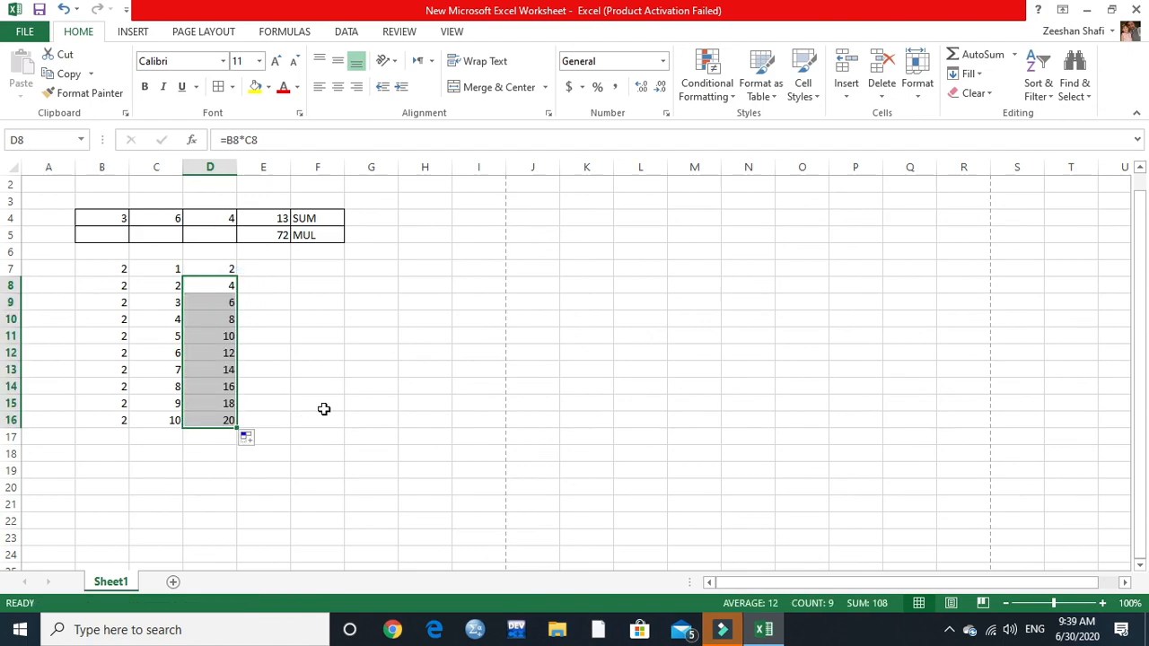